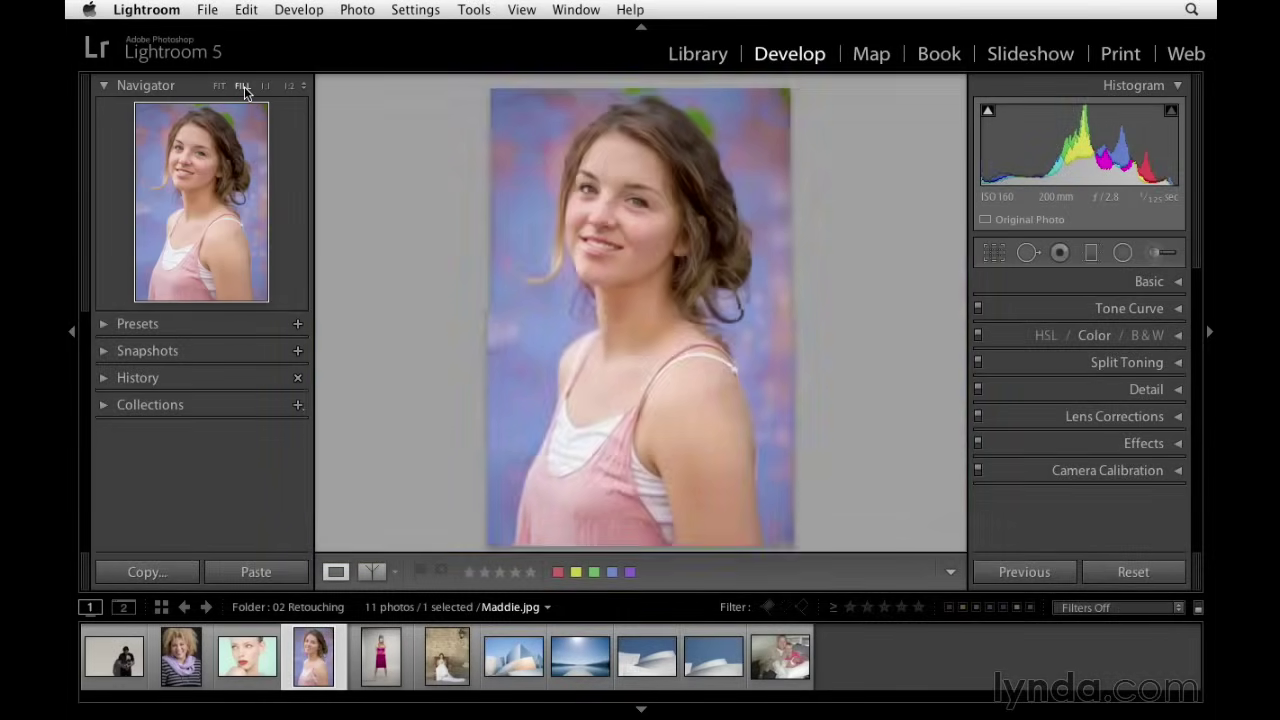
# - Fit the portrait to FILL and switch on Spot Removal in Clone mode
pyautogui.click(243, 87)
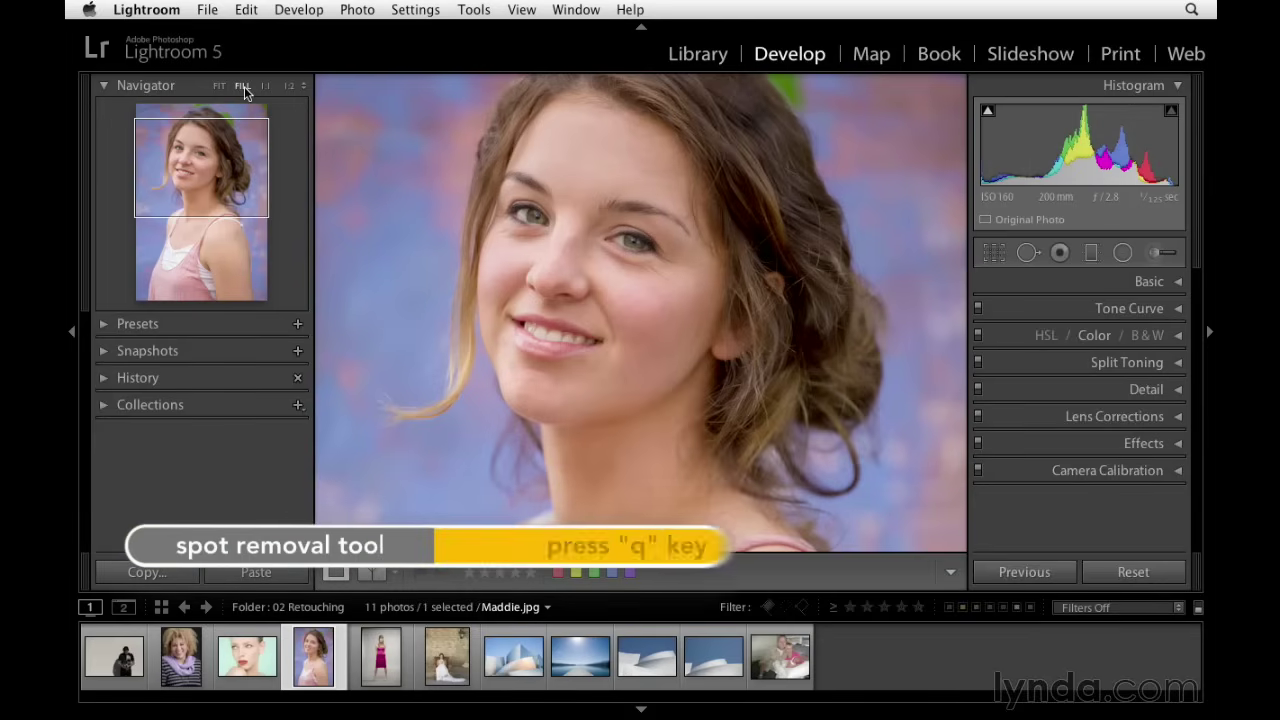
pyautogui.press('q')
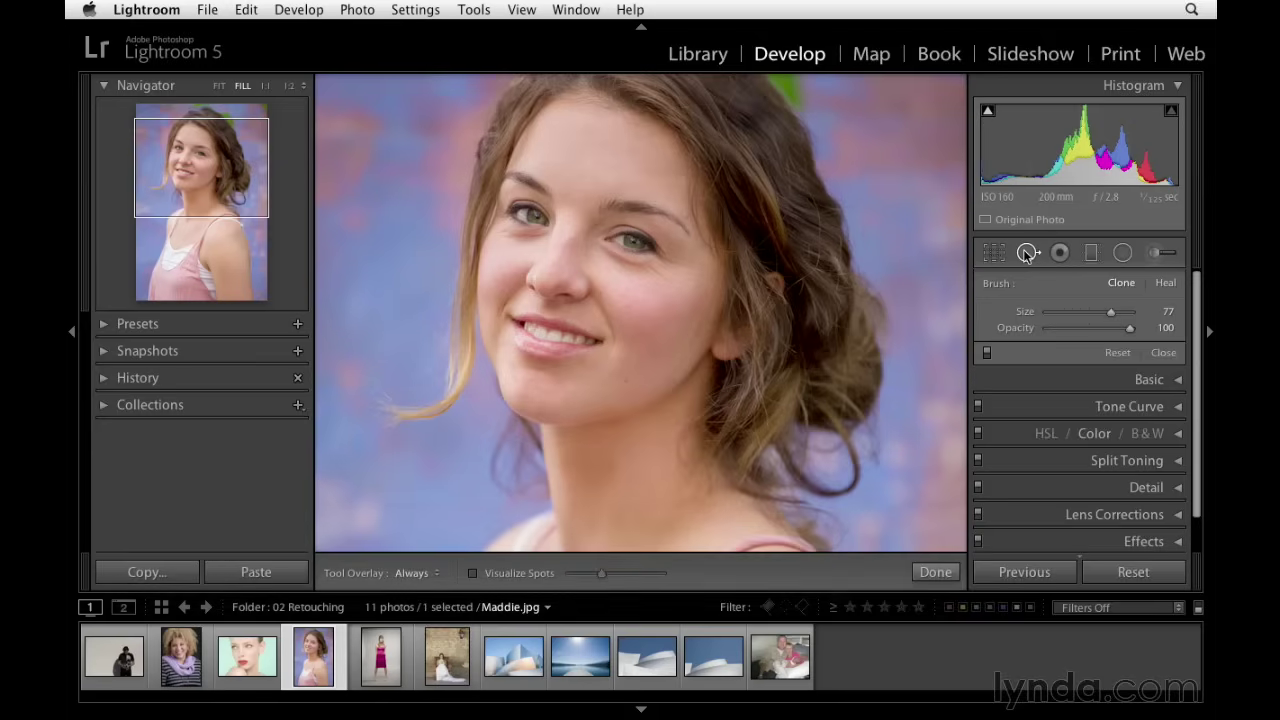
pyautogui.click(1122, 286)
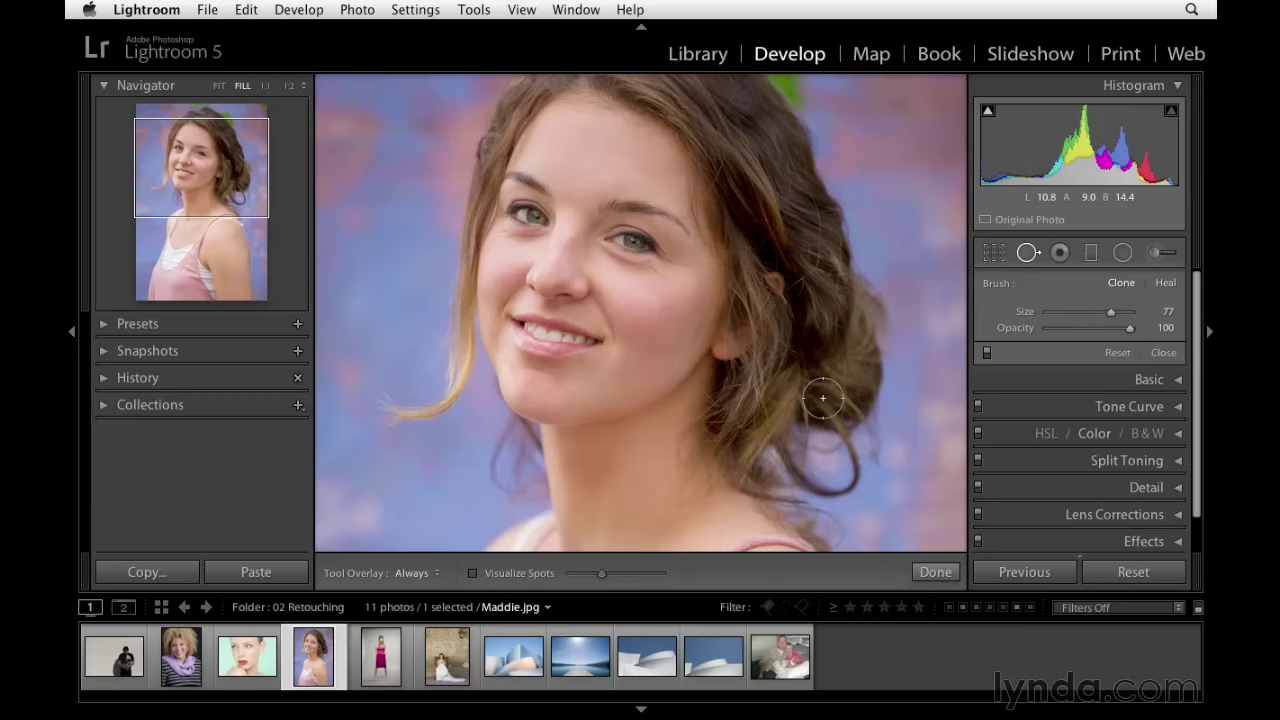
# - Place a clone spot on the cheek with its source on the blue background
pyautogui.click(639, 306)
pyautogui.moveTo(603, 179)
pyautogui.mouseDown()
pyautogui.moveTo(577, 206)
pyautogui.moveTo(557, 274)
pyautogui.moveTo(453, 286)
pyautogui.moveTo(361, 271)
pyautogui.mouseUp()
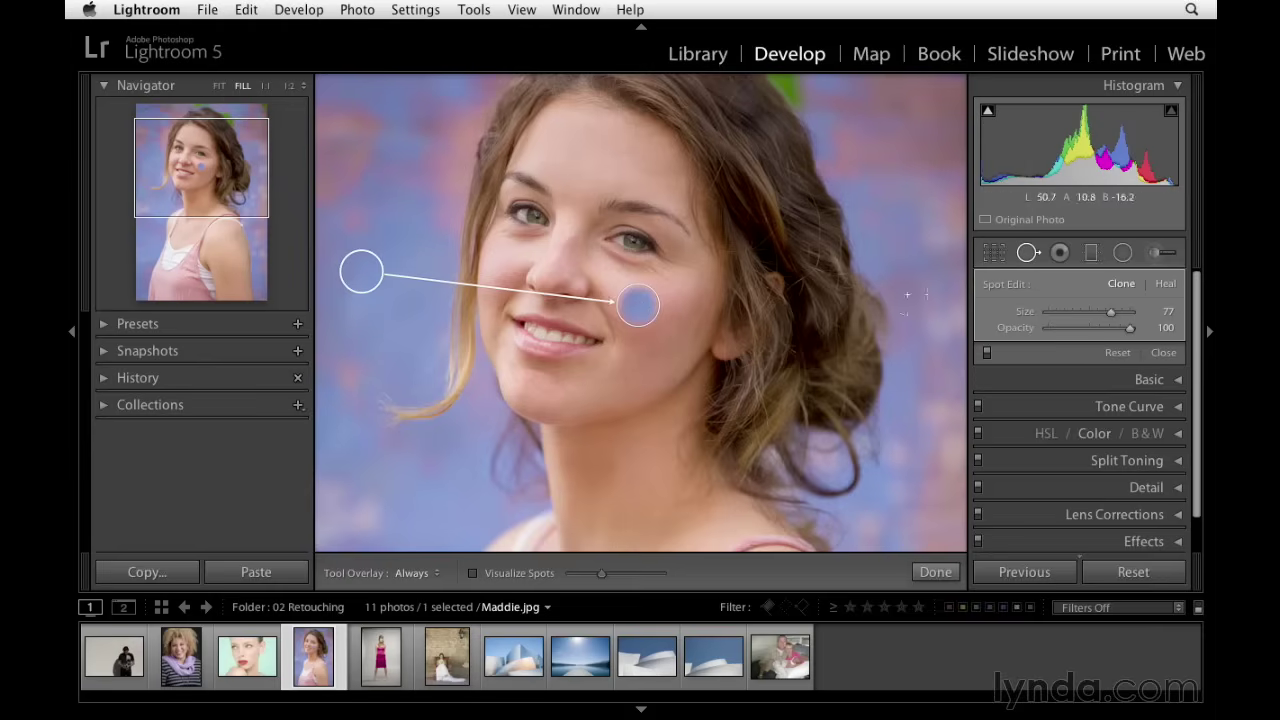
pyautogui.click(265, 86)
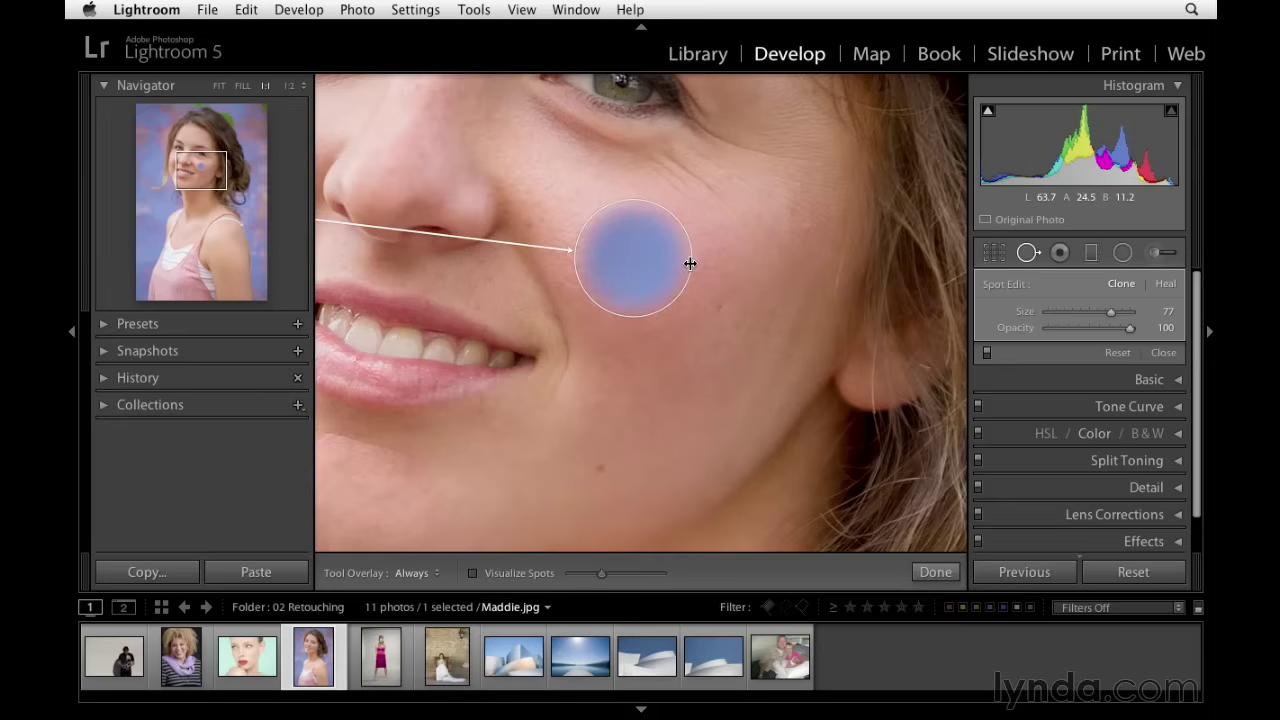
# - Enlarge the cheek spot to size 78 at 1:1 zoom and switch it to Heal
pyautogui.moveTo(706, 266); pyautogui.dragTo(678, 270)
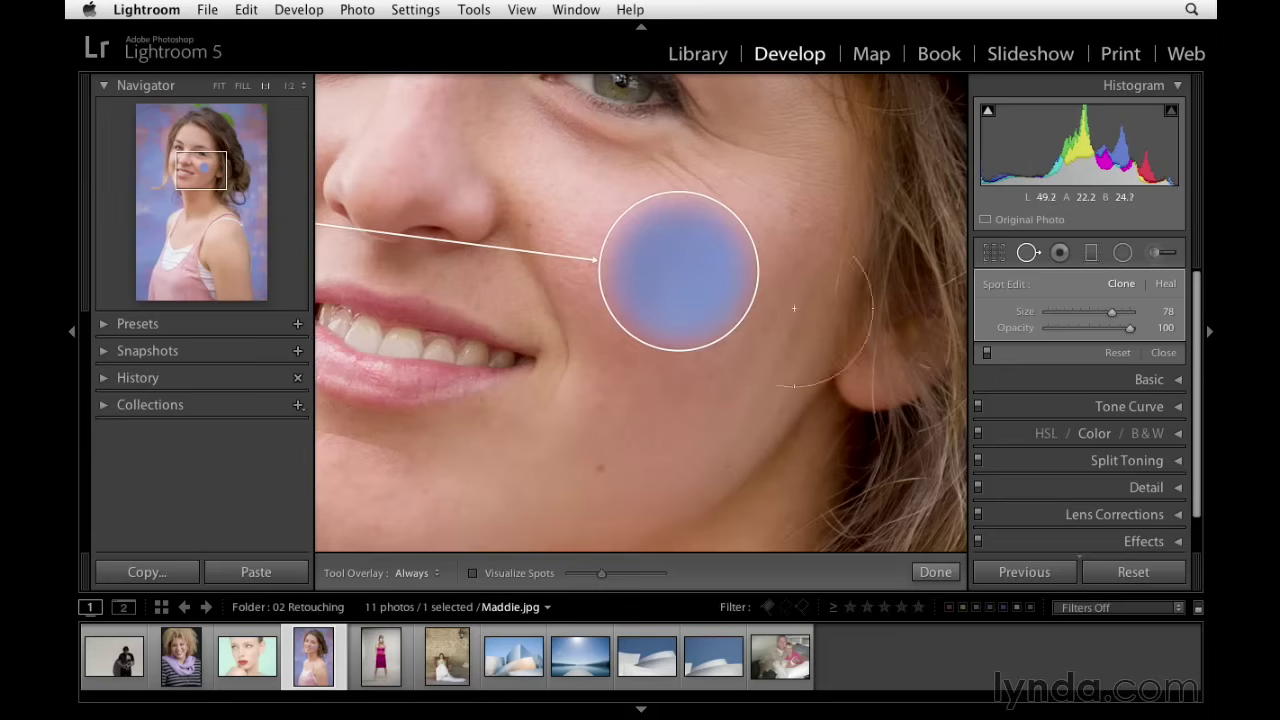
pyautogui.click(1165, 285)
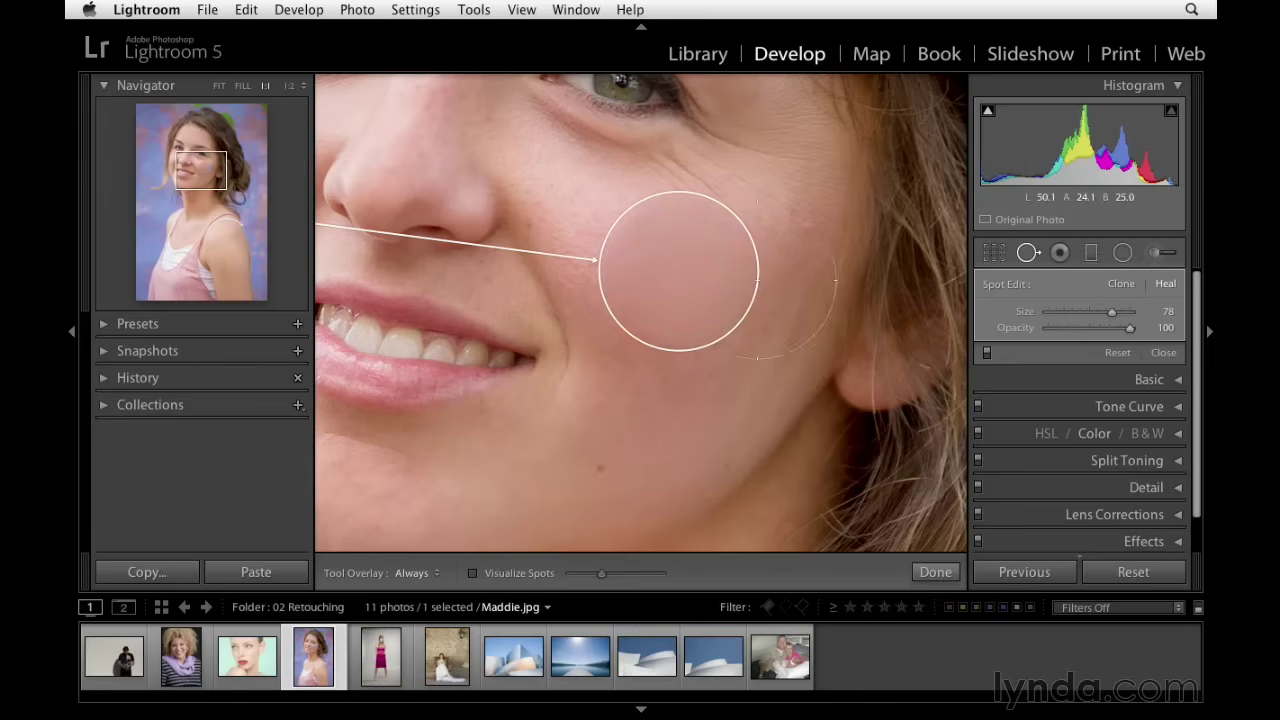
# - Move the heal source toward the lip, drop opacity to 44, then delete the cheek spot
pyautogui.moveTo(686, 263)
pyautogui.mouseDown()
pyautogui.moveTo(449, 337)
pyautogui.moveTo(431, 196)
pyautogui.moveTo(631, 109)
pyautogui.moveTo(905, 265)
pyautogui.moveTo(894, 249)
pyautogui.moveTo(623, 251)
pyautogui.moveTo(653, 250)
pyautogui.mouseUp()
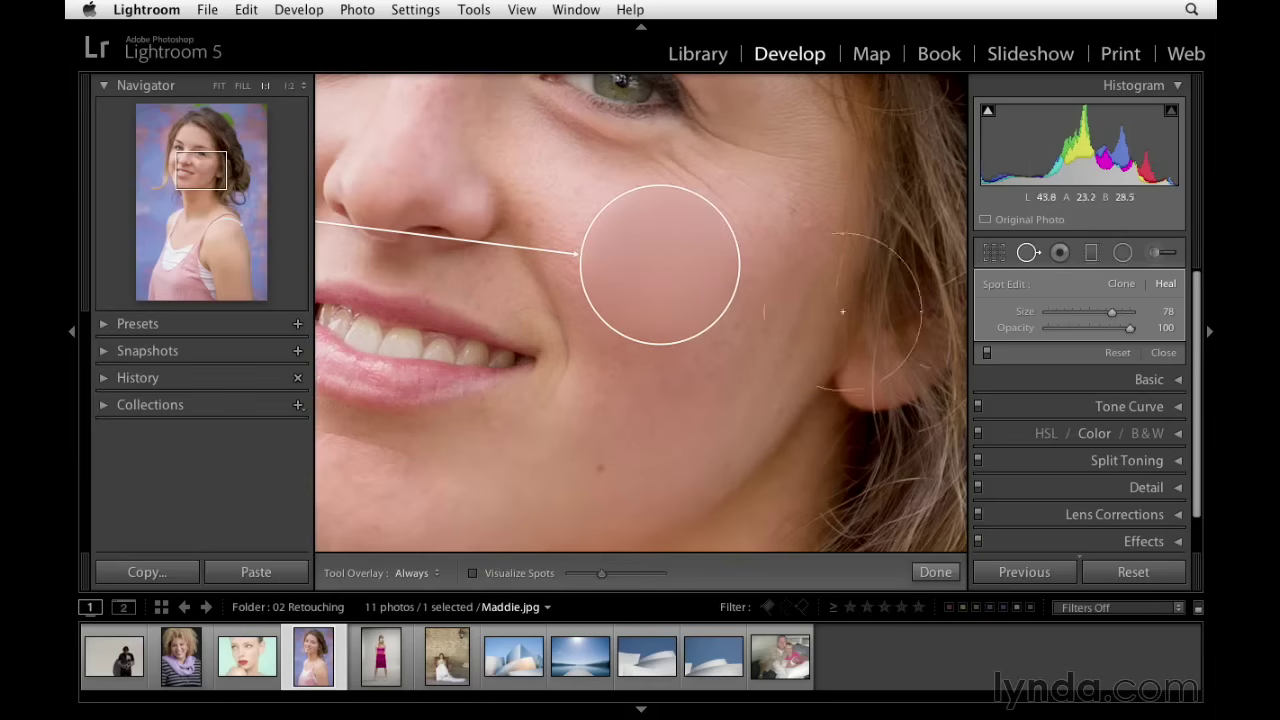
pyautogui.moveTo(1131, 326); pyautogui.dragTo(1082, 326)
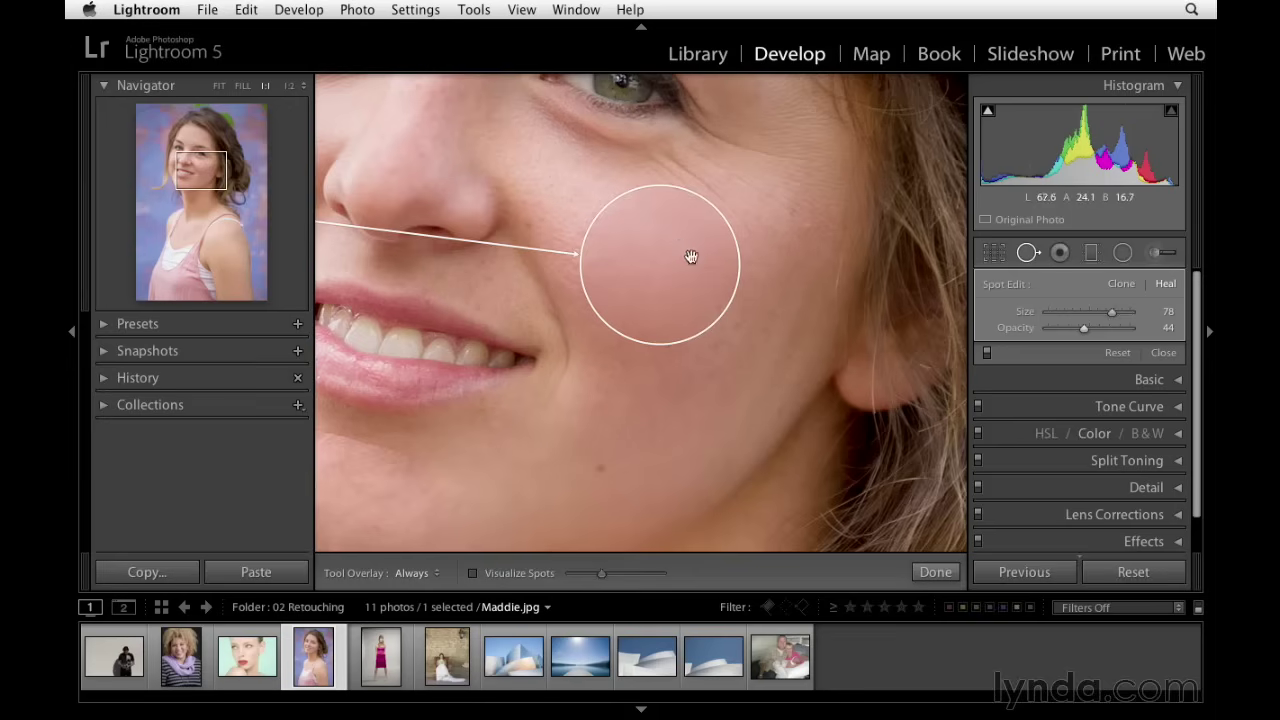
pyautogui.click(1116, 354)
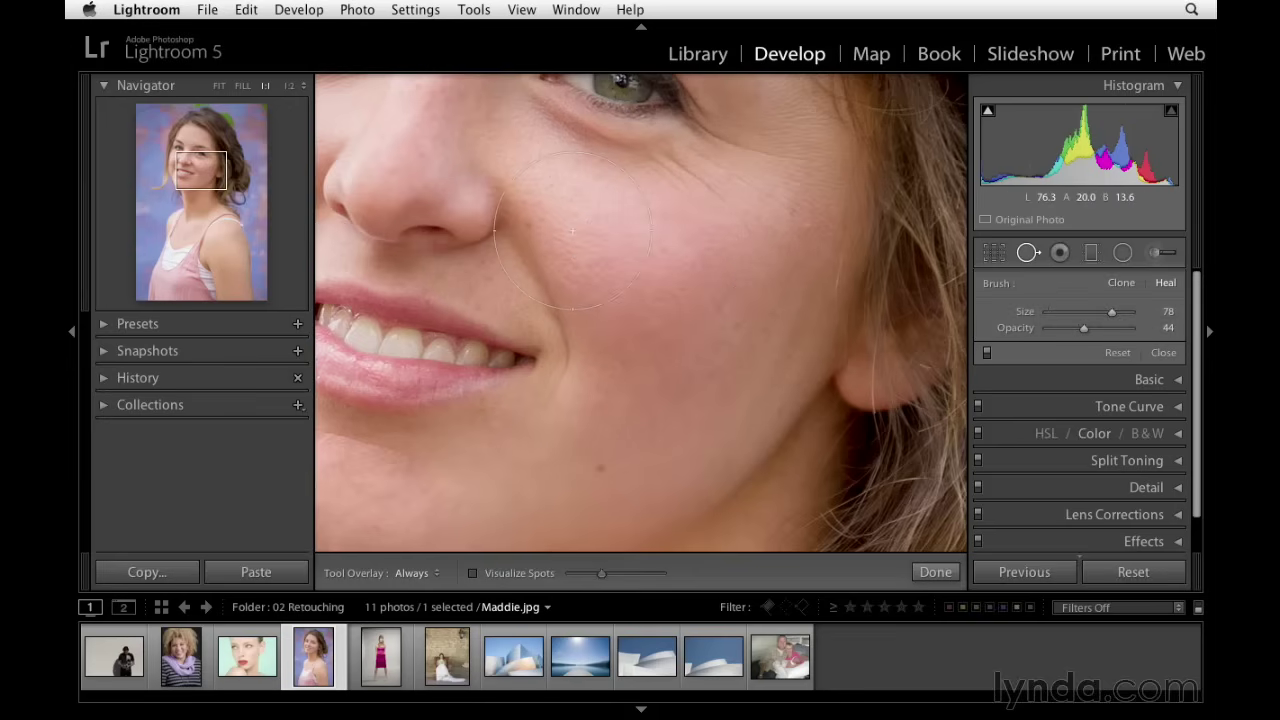
# - Heal the under-eye lines with a size 59 brush at opacity 100
pyautogui.moveTo(572, 231); pyautogui.dragTo(744, 369)
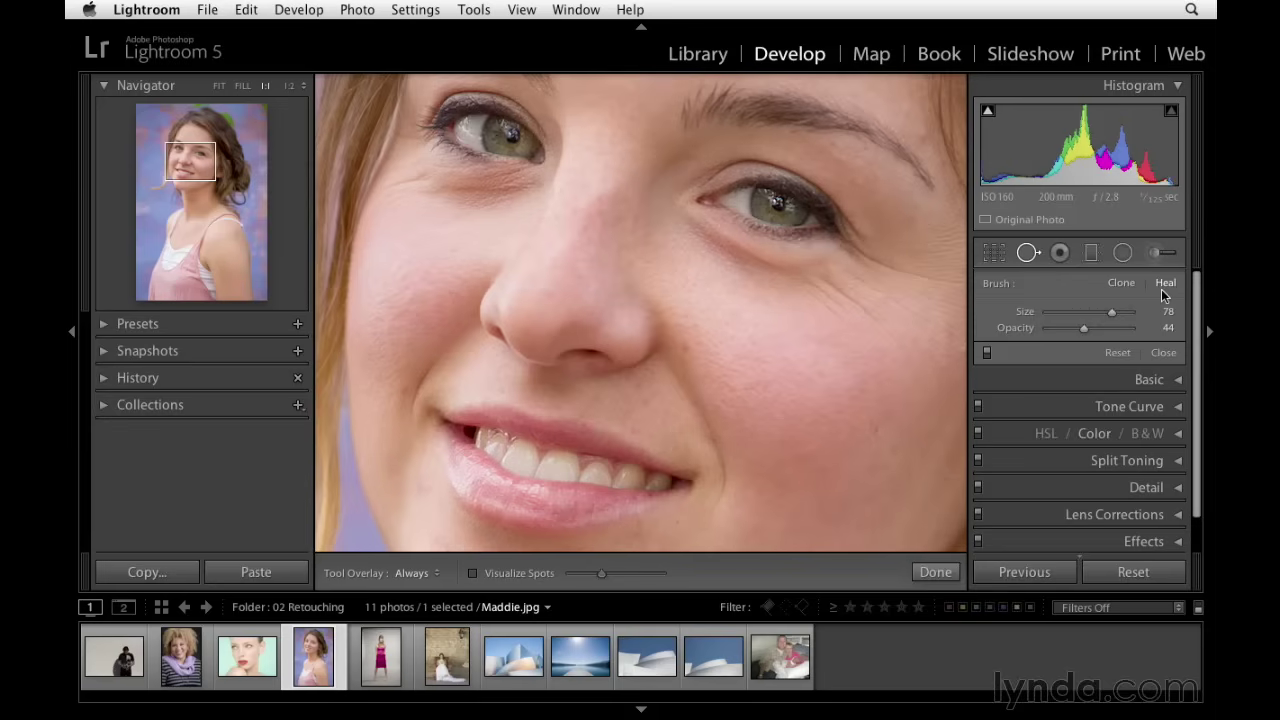
pyautogui.moveTo(1085, 329); pyautogui.dragTo(1138, 329)
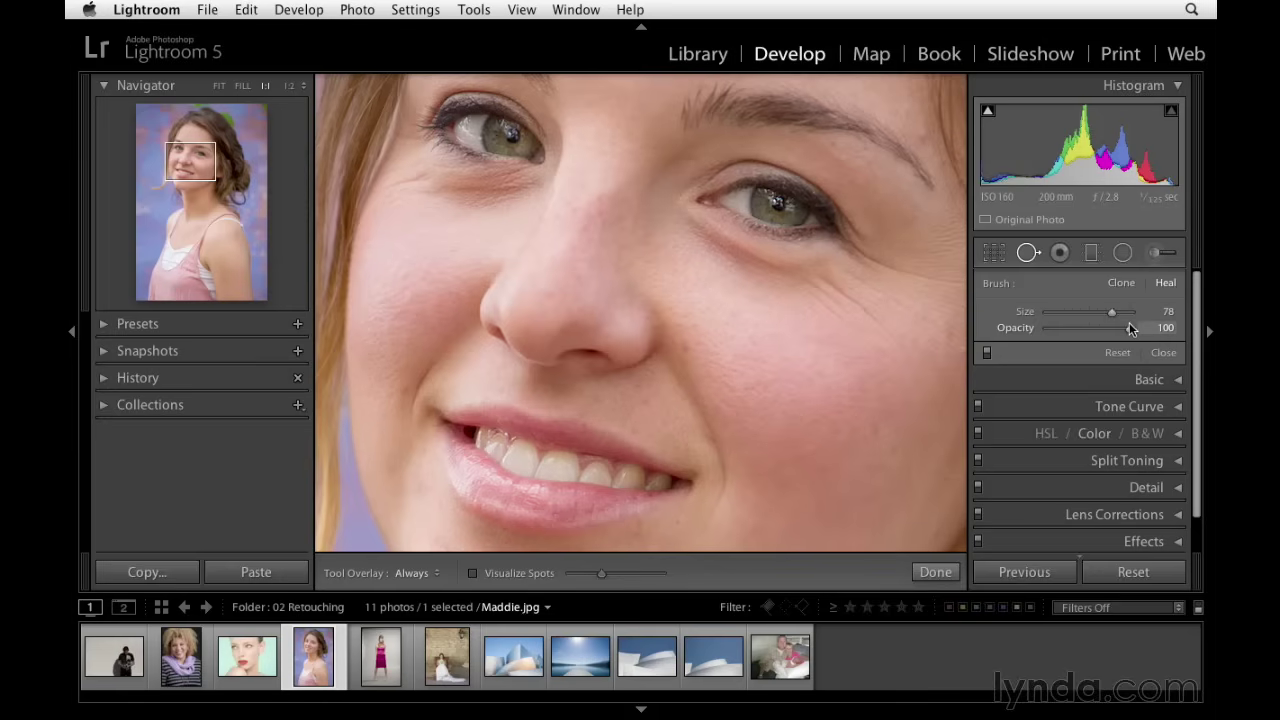
pyautogui.moveTo(1119, 313); pyautogui.dragTo(1110, 313)
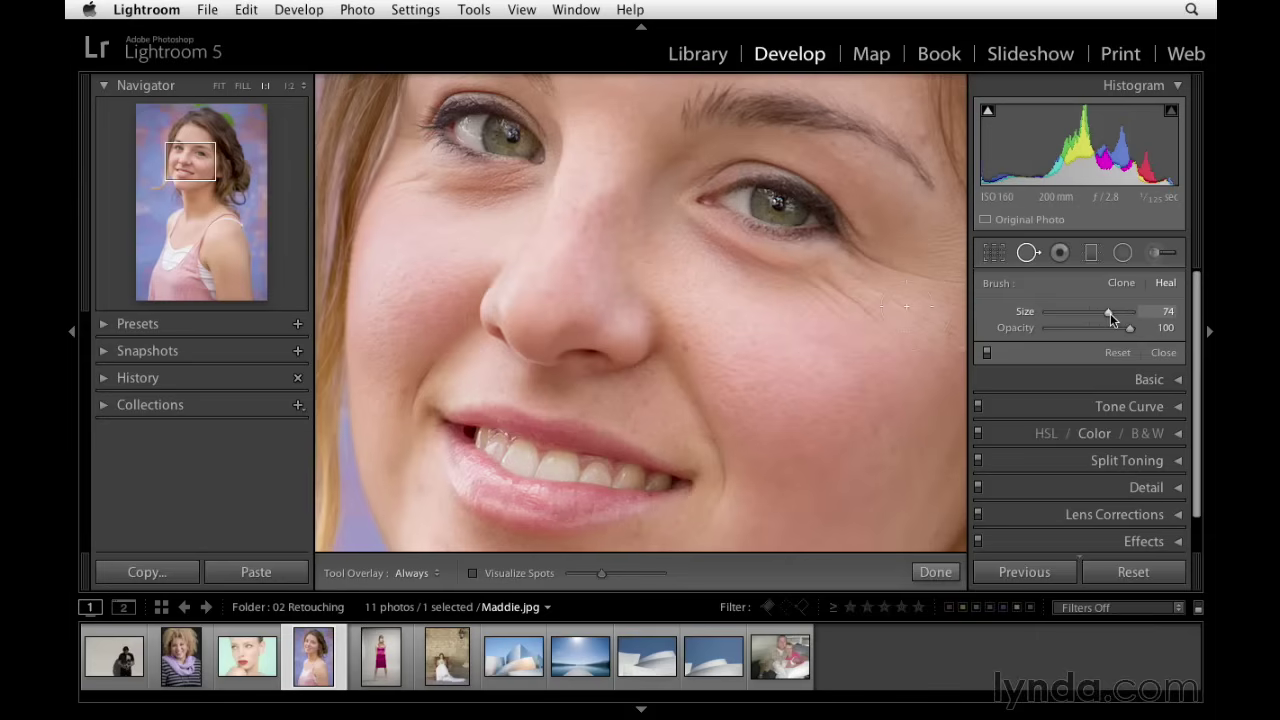
pyautogui.moveTo(1108, 314); pyautogui.dragTo(1107, 314)
pyautogui.moveTo(1101, 313); pyautogui.dragTo(1097, 314)
pyautogui.moveTo(695, 235)
pyautogui.mouseDown()
pyautogui.moveTo(749, 266)
pyautogui.moveTo(826, 274)
pyautogui.moveTo(751, 274)
pyautogui.moveTo(807, 272)
pyautogui.mouseUp()
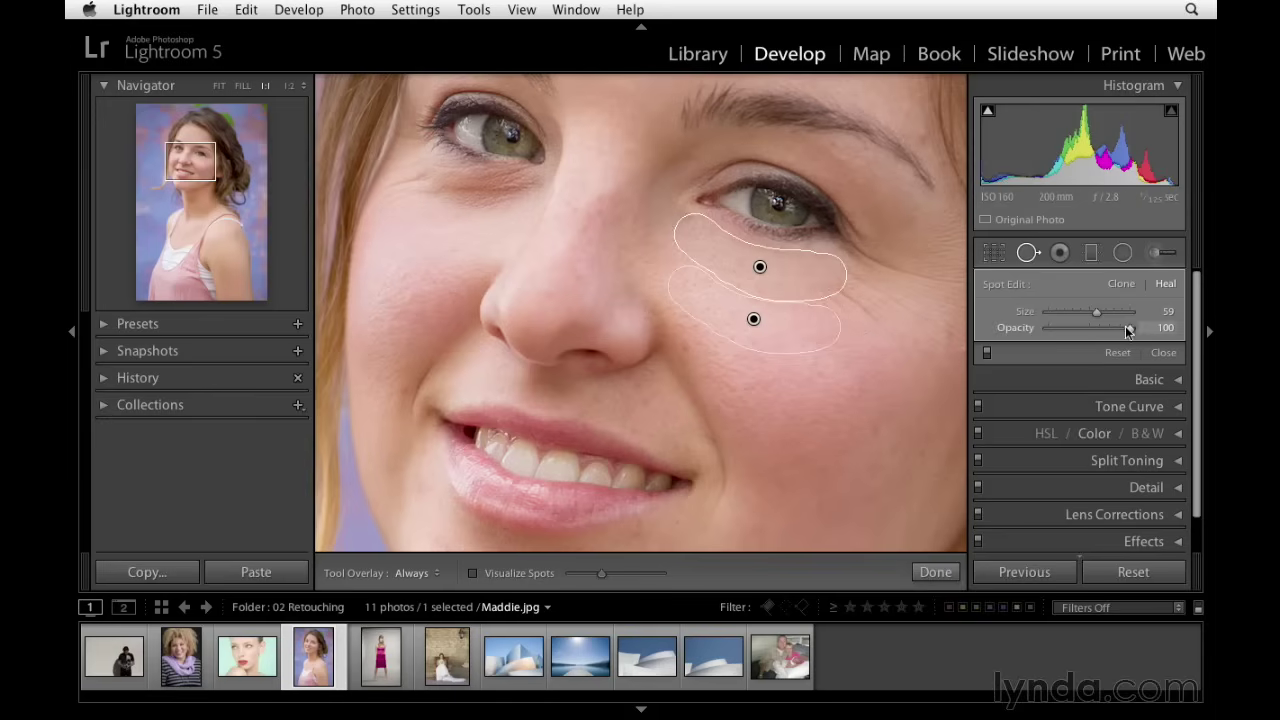
# - Reduce the under-eye heal's opacity to 39
pyautogui.moveTo(1119, 331)
pyautogui.mouseDown()
pyautogui.moveTo(1024, 340)
pyautogui.moveTo(1144, 334)
pyautogui.moveTo(1029, 336)
pyautogui.moveTo(1073, 332)
pyautogui.mouseUp()
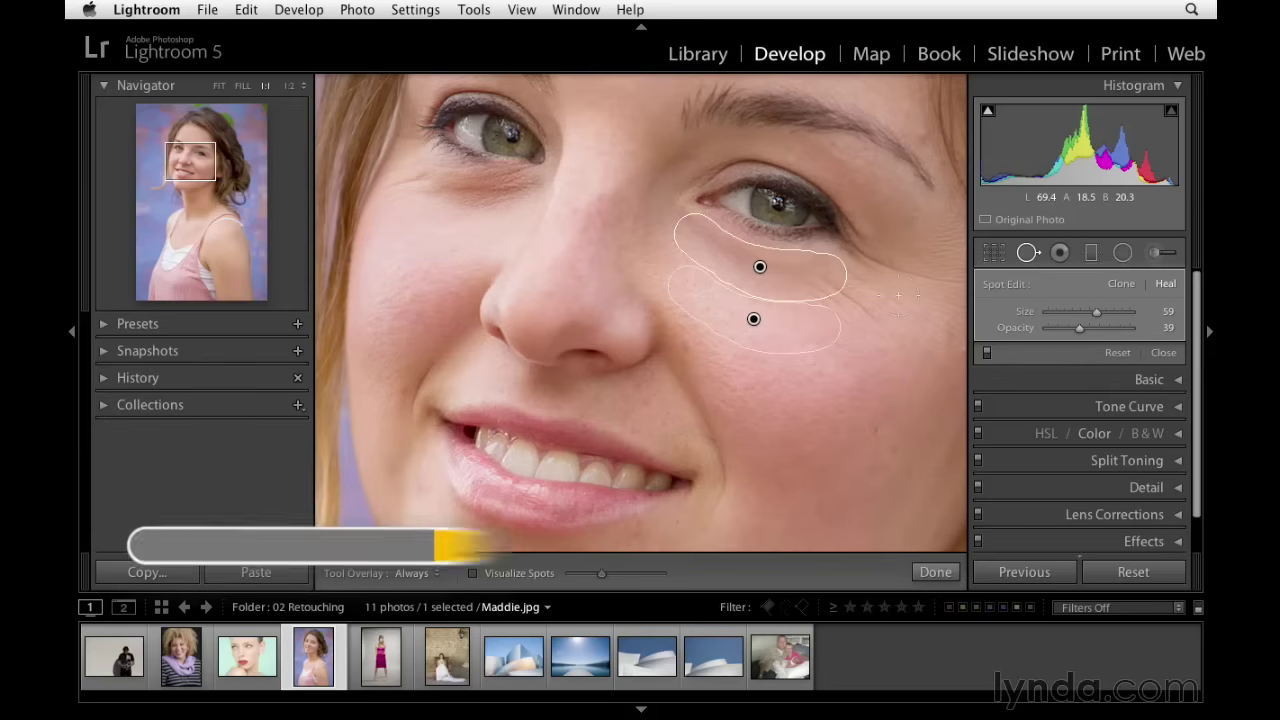
pyautogui.press('h')
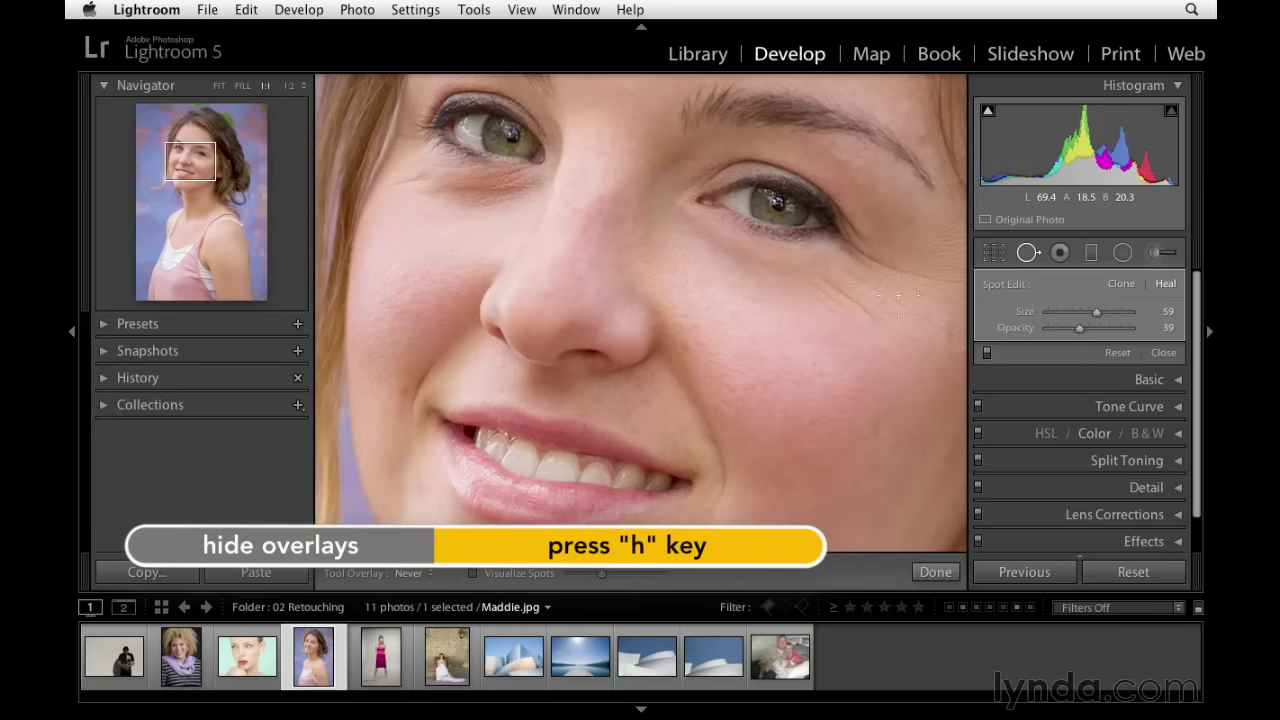
# - Compare the under-eye heal in Before/After, then restore automatic spot overlays
pyautogui.press('\\')
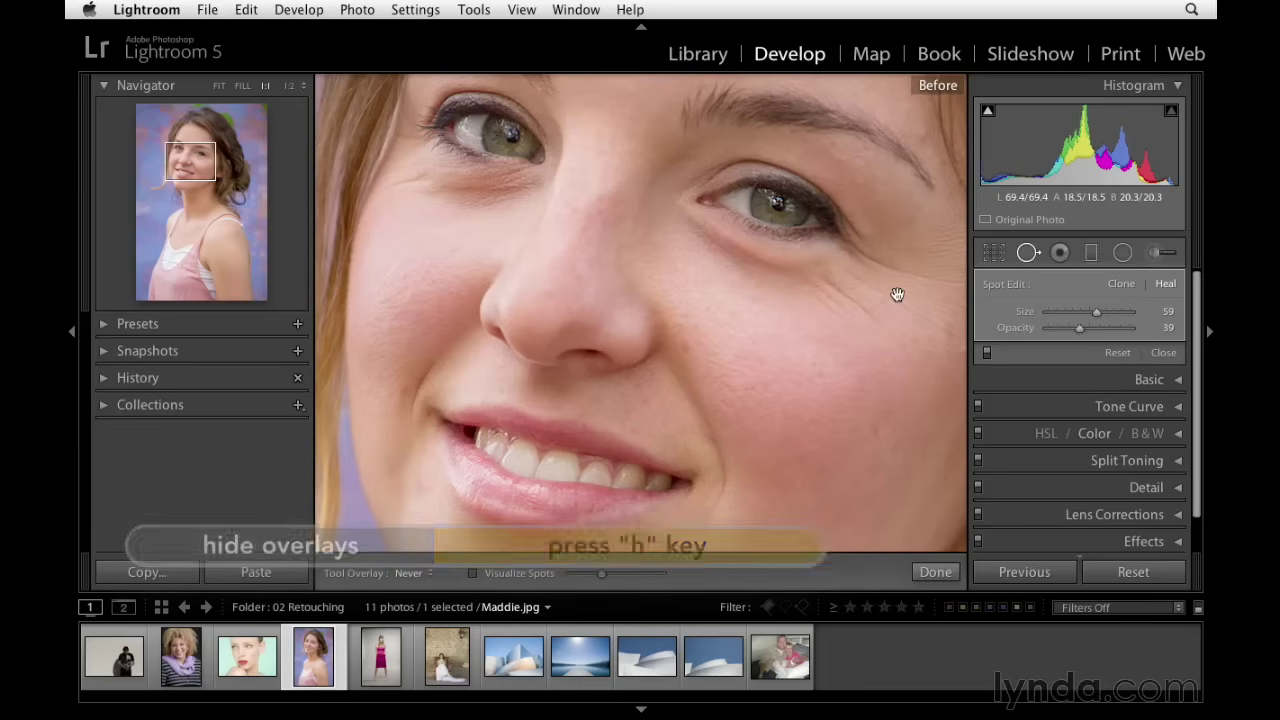
pyautogui.press('\\')
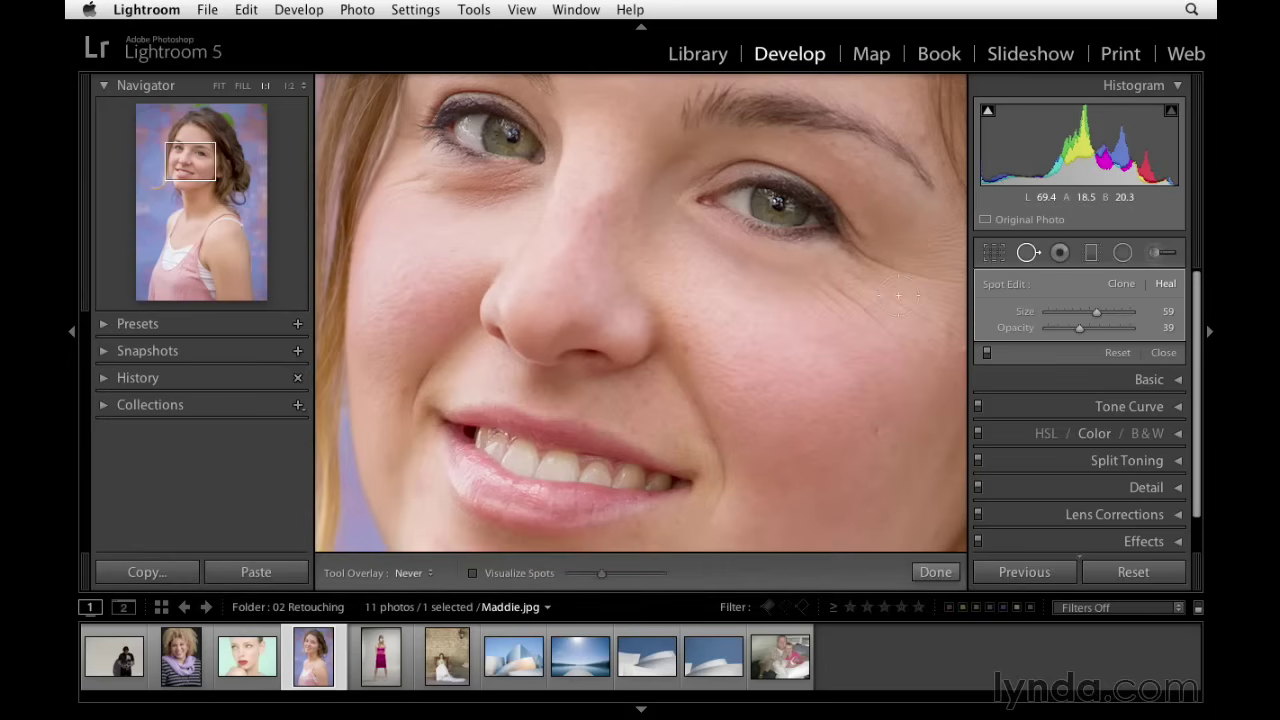
pyautogui.press('h')
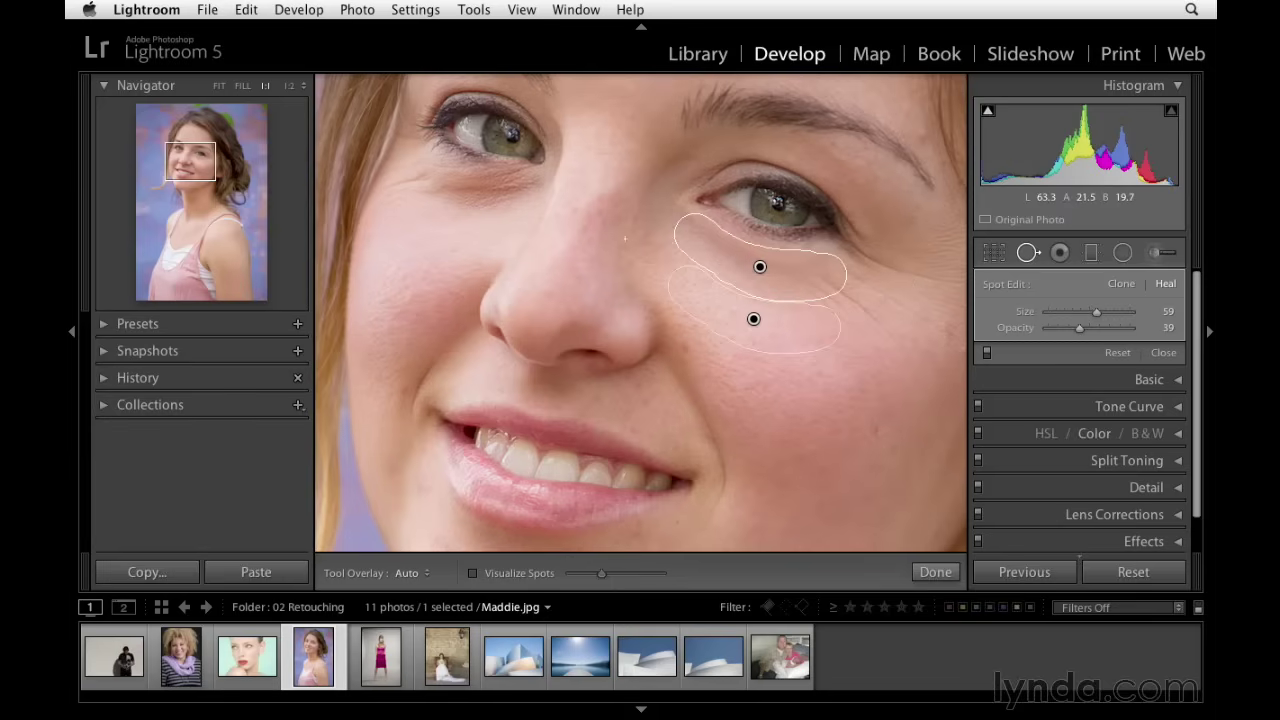
# - Heal a line under the other eye, sourcing smoother cheek skin, with brush size 17
pyautogui.moveTo(528, 187)
pyautogui.mouseDown()
pyautogui.moveTo(480, 197)
pyautogui.moveTo(449, 191)
pyautogui.moveTo(509, 189)
pyautogui.moveTo(430, 184)
pyautogui.mouseUp()
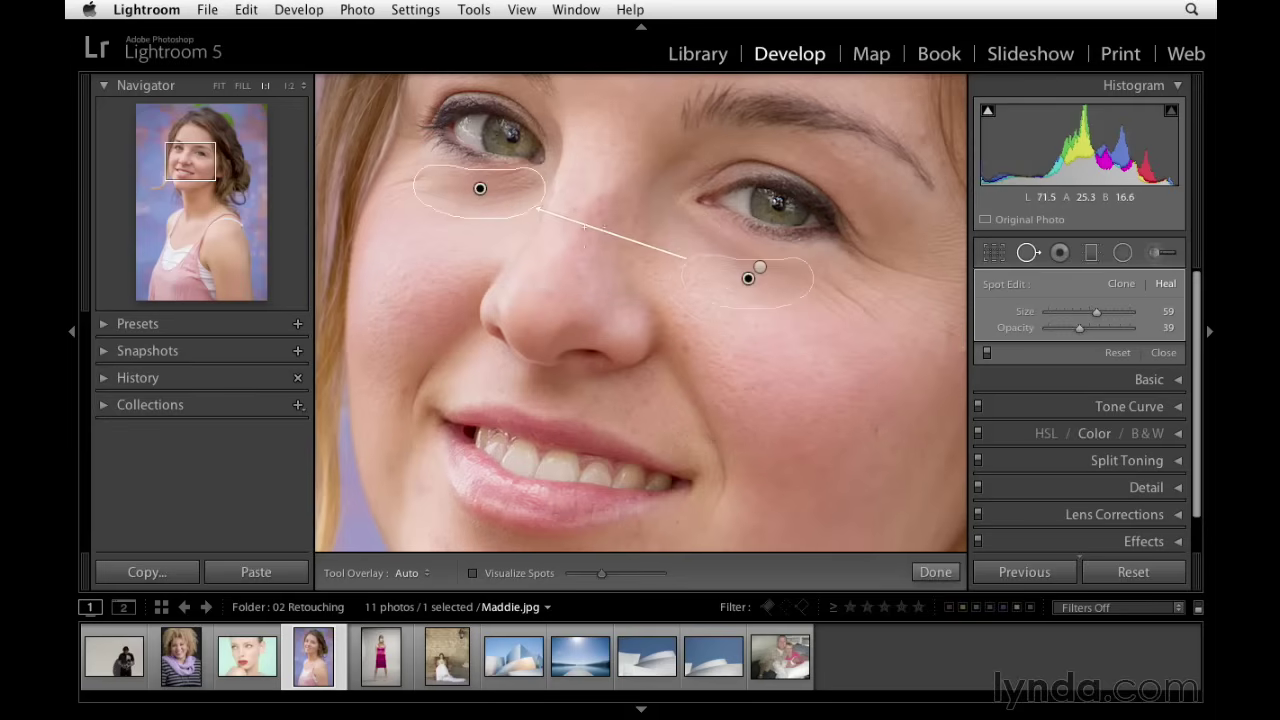
pyautogui.moveTo(712, 278); pyautogui.dragTo(420, 236)
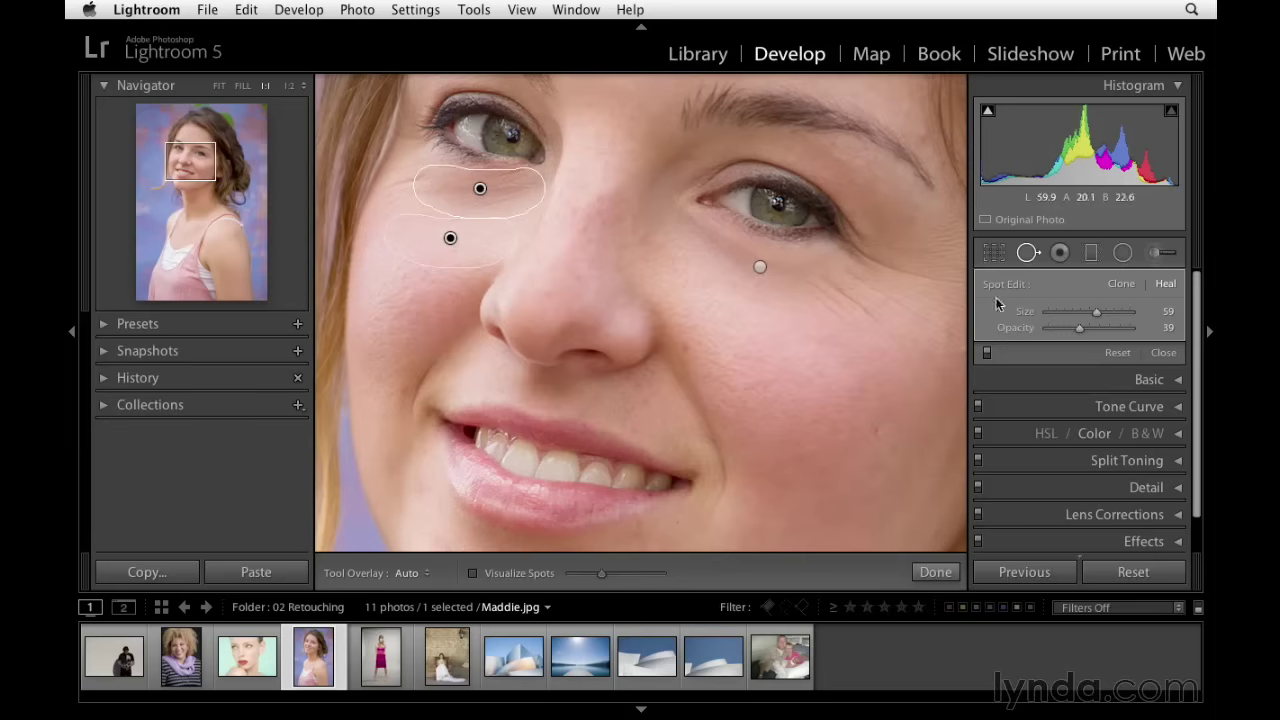
pyautogui.moveTo(1090, 316); pyautogui.dragTo(1057, 316)
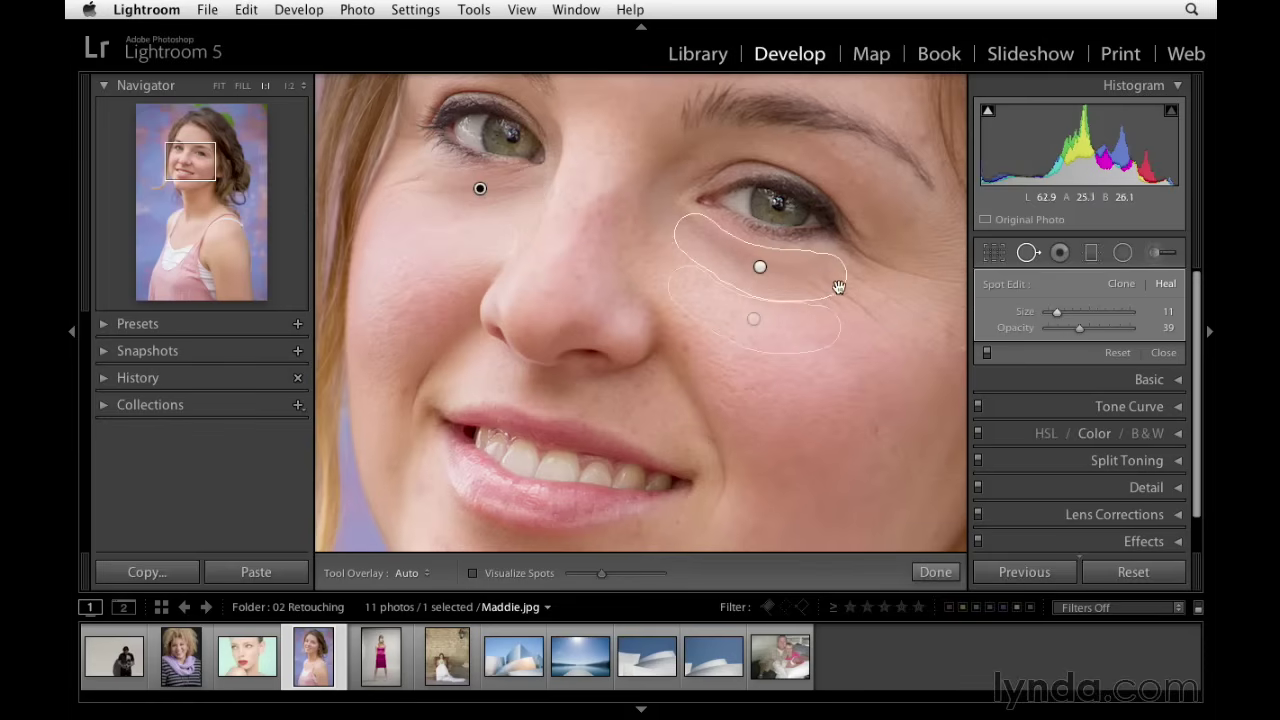
# - Heal two cheek lines under the right eye with size 16 strokes, shifting the source down-left
pyautogui.press(']')
pyautogui.moveTo(870, 314)
pyautogui.mouseDown()
pyautogui.moveTo(828, 280)
pyautogui.moveTo(906, 357)
pyautogui.moveTo(897, 303)
pyautogui.moveTo(842, 269)
pyautogui.moveTo(965, 280)
pyautogui.mouseUp()
pyautogui.click(860, 310)
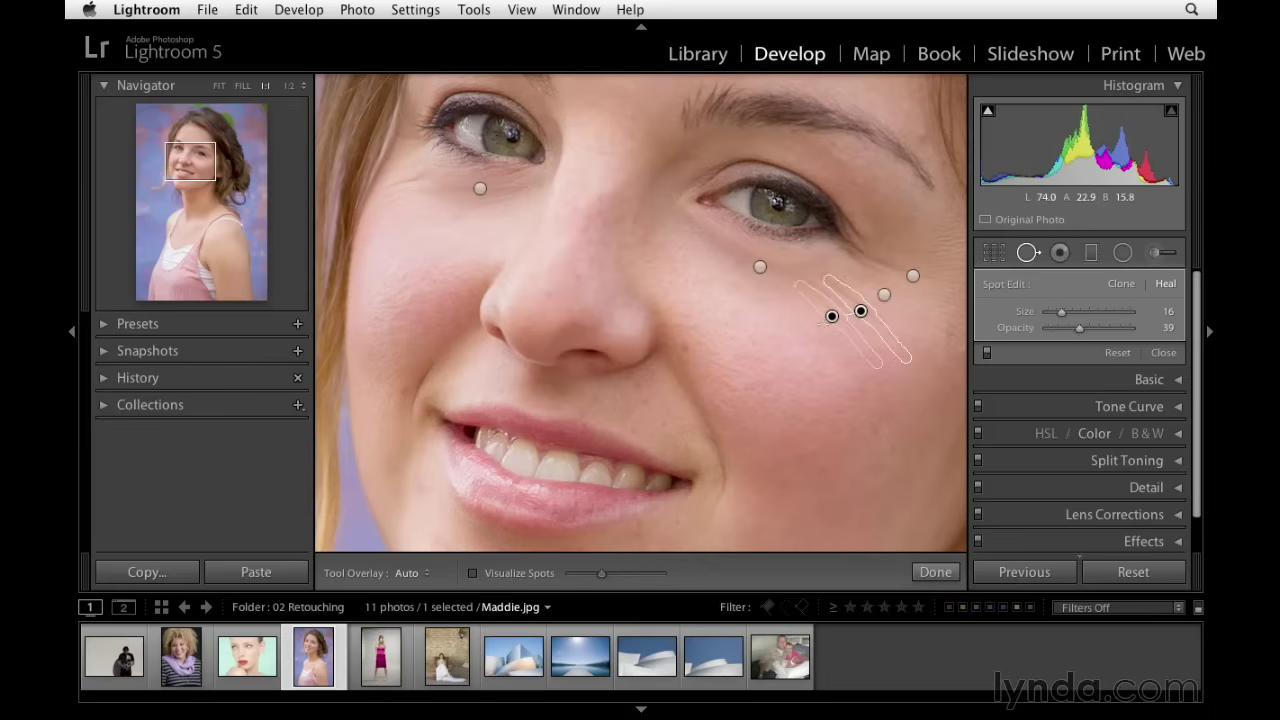
pyautogui.moveTo(831, 311); pyautogui.dragTo(820, 340)
pyautogui.moveTo(864, 341)
pyautogui.mouseDown()
pyautogui.moveTo(806, 284)
pyautogui.moveTo(860, 311)
pyautogui.mouseUp()
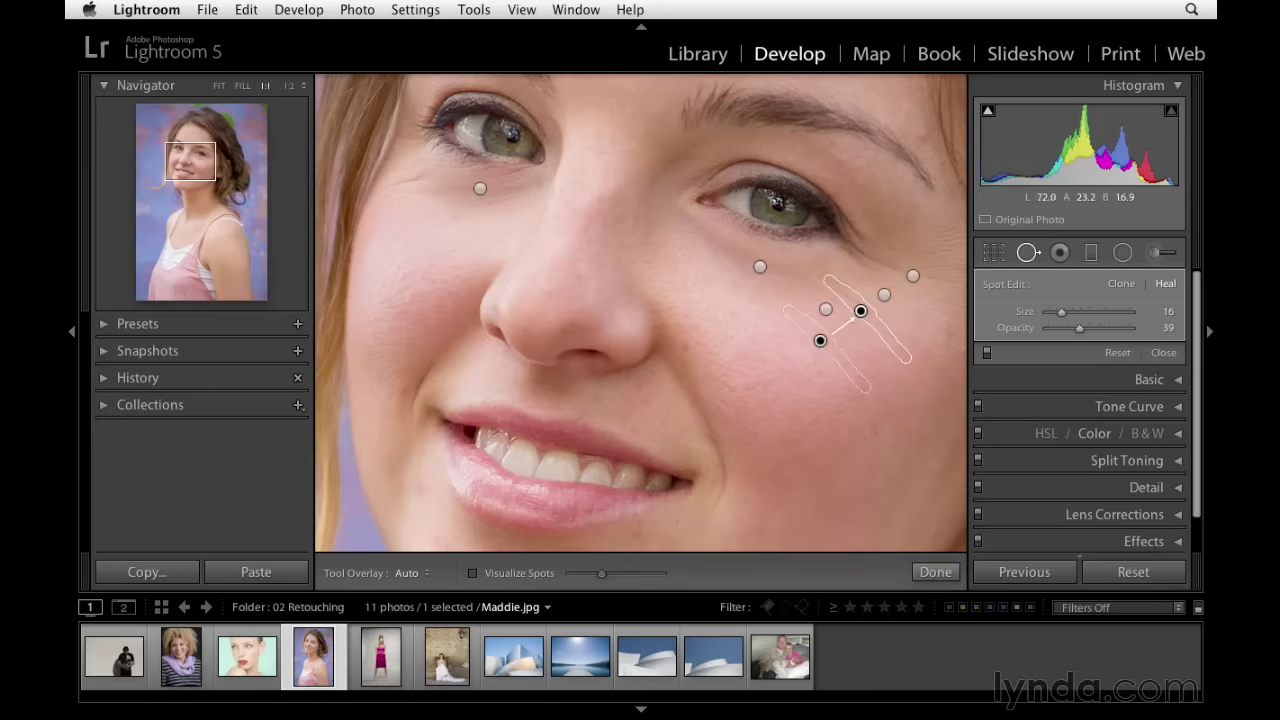
# - Set Tool Overlay to Never and heal small lines below both eyes
pyautogui.click(420, 572)
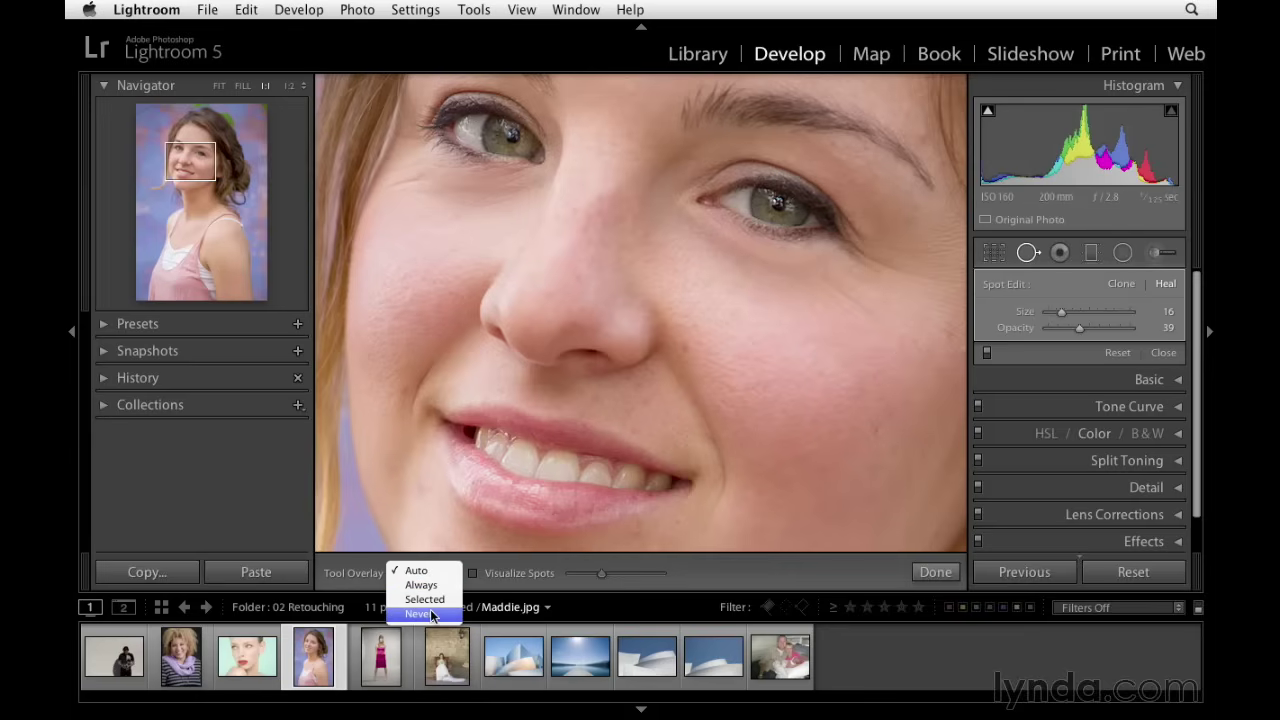
pyautogui.click(432, 614)
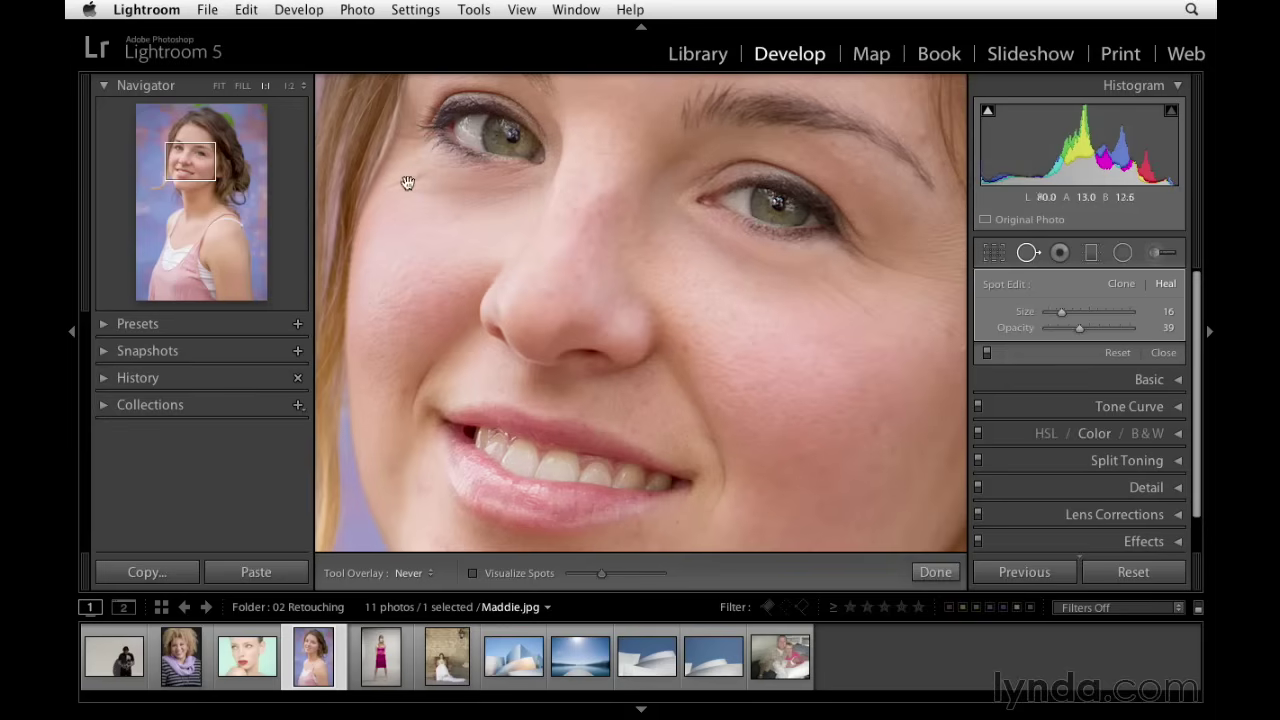
pyautogui.moveTo(412, 180)
pyautogui.mouseDown()
pyautogui.moveTo(380, 199)
pyautogui.moveTo(422, 175)
pyautogui.moveTo(386, 203)
pyautogui.moveTo(420, 186)
pyautogui.moveTo(392, 205)
pyautogui.moveTo(414, 163)
pyautogui.moveTo(400, 170)
pyautogui.mouseUp()
pyautogui.moveTo(856, 245)
pyautogui.mouseDown()
pyautogui.moveTo(880, 261)
pyautogui.moveTo(854, 228)
pyautogui.moveTo(893, 252)
pyautogui.mouseUp()
pyautogui.moveTo(965, 328); pyautogui.dragTo(897, 316)
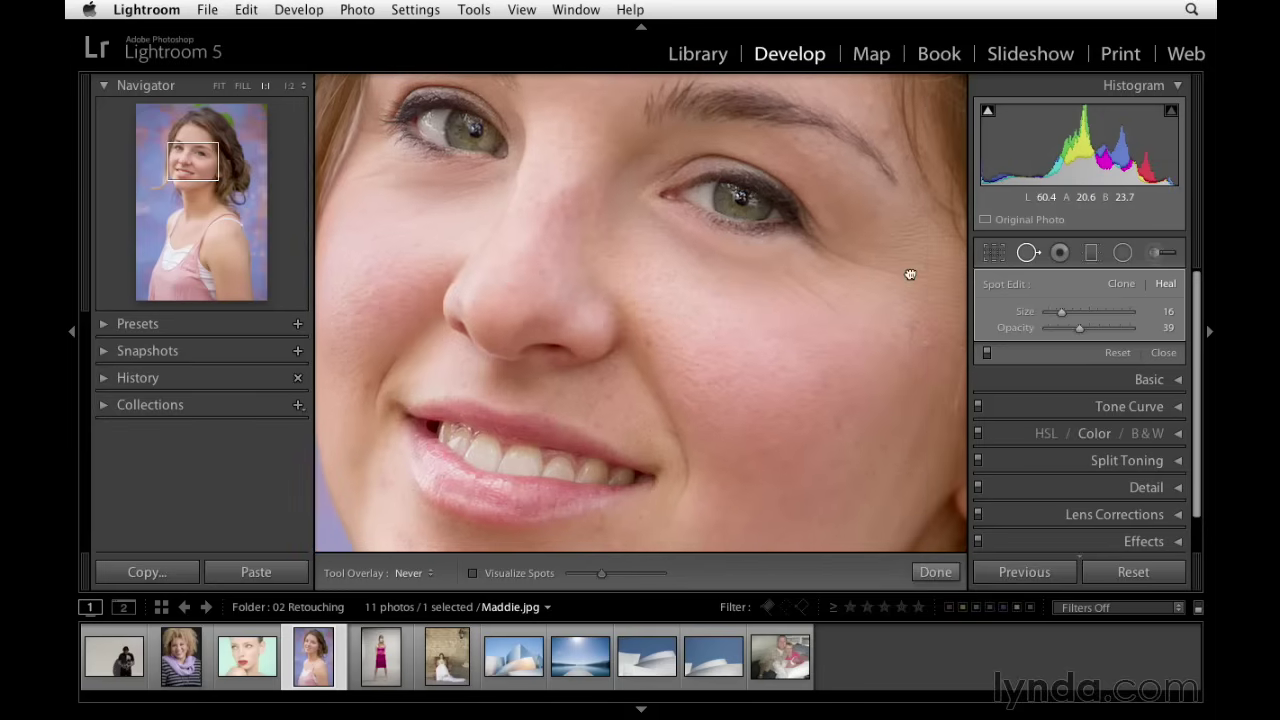
# - Undo the last spot, heal the line beside the nose, and show the original
pyautogui.press('super+z')
pyautogui.moveTo(651, 313); pyautogui.dragTo(651, 300)
pyautogui.moveTo(551, 263); pyautogui.dragTo(632, 279)
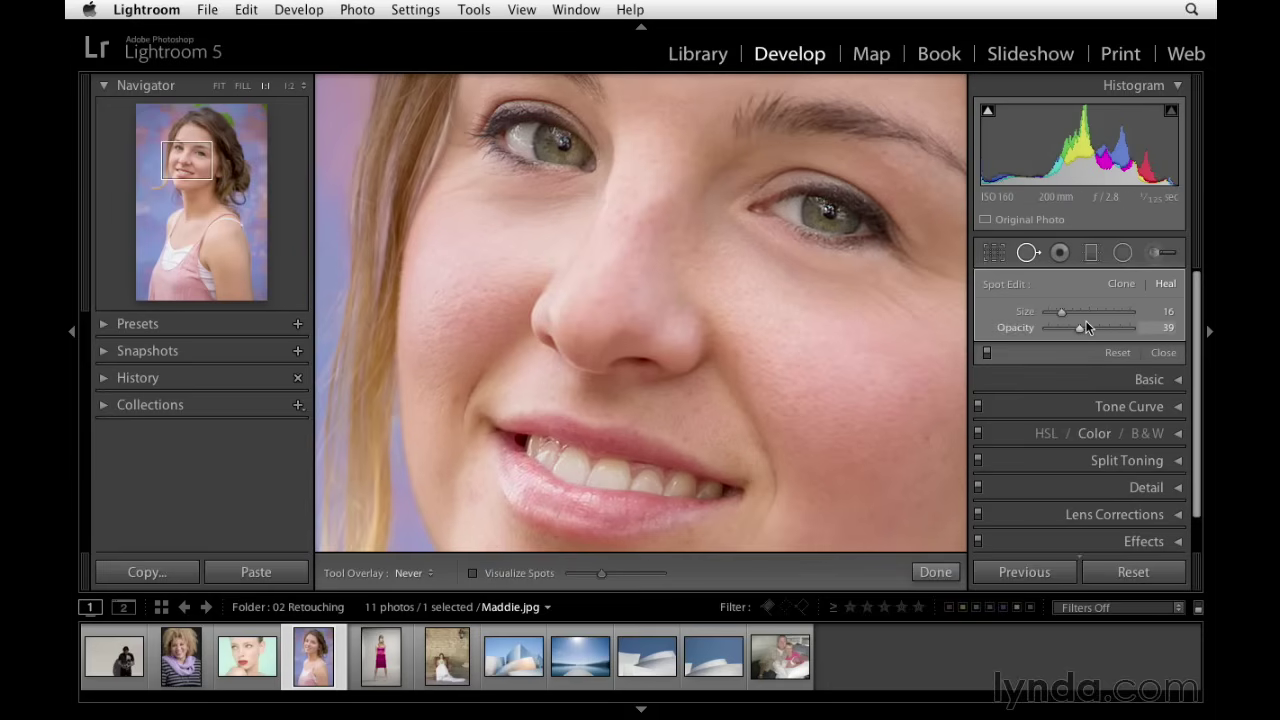
pyautogui.moveTo(929, 351); pyautogui.dragTo(879, 348)
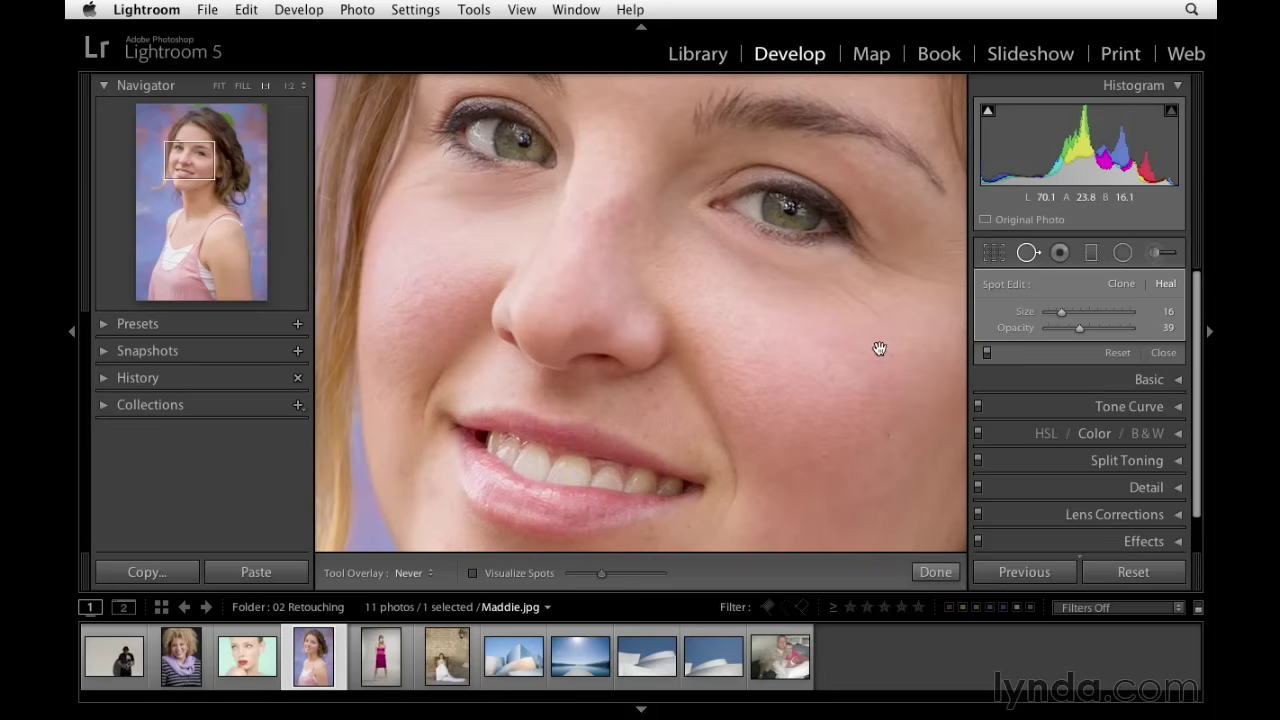
pyautogui.press('\\')
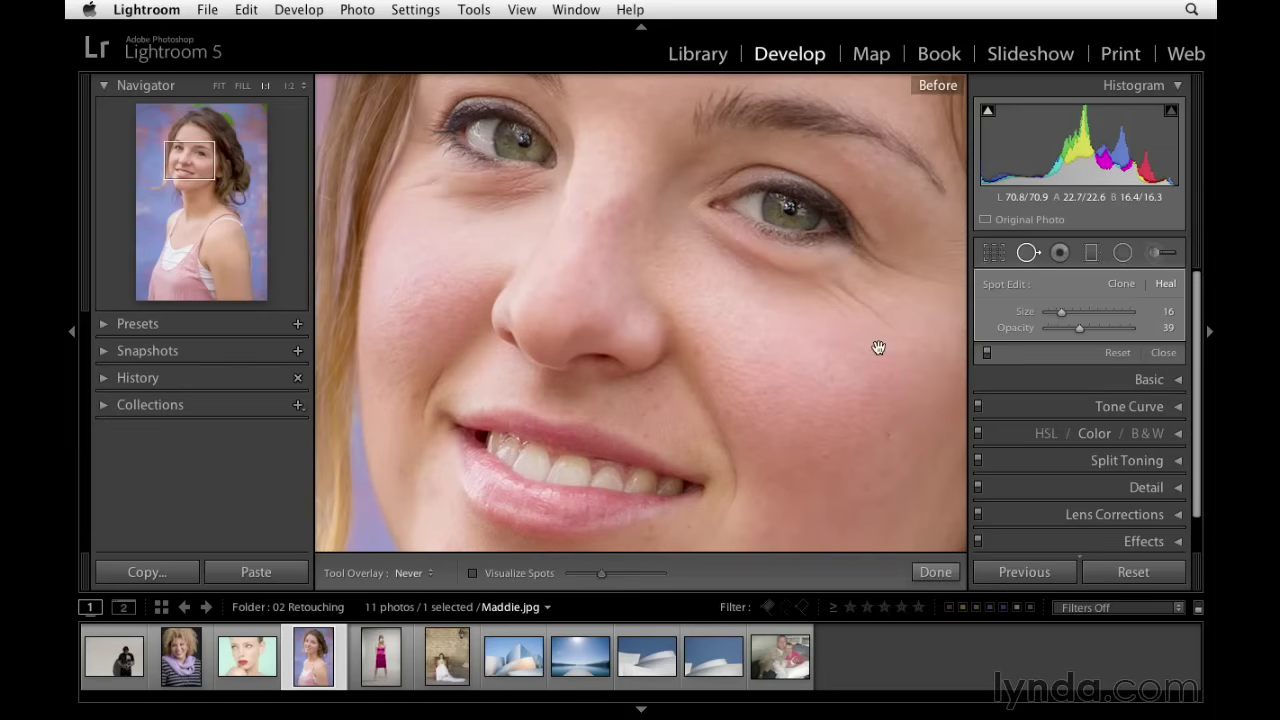
# - Zoom out to FILL and toggle Before/After to compare the whole retouched portrait
pyautogui.press('\\')
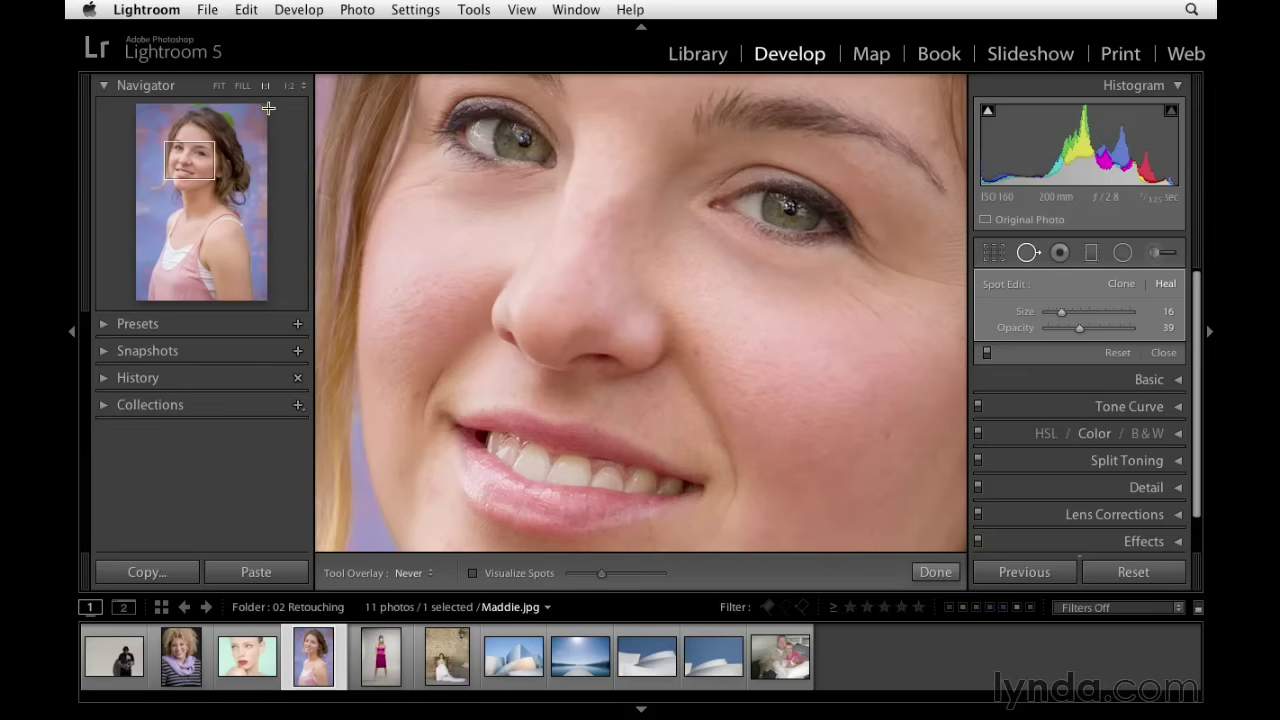
pyautogui.click(243, 86)
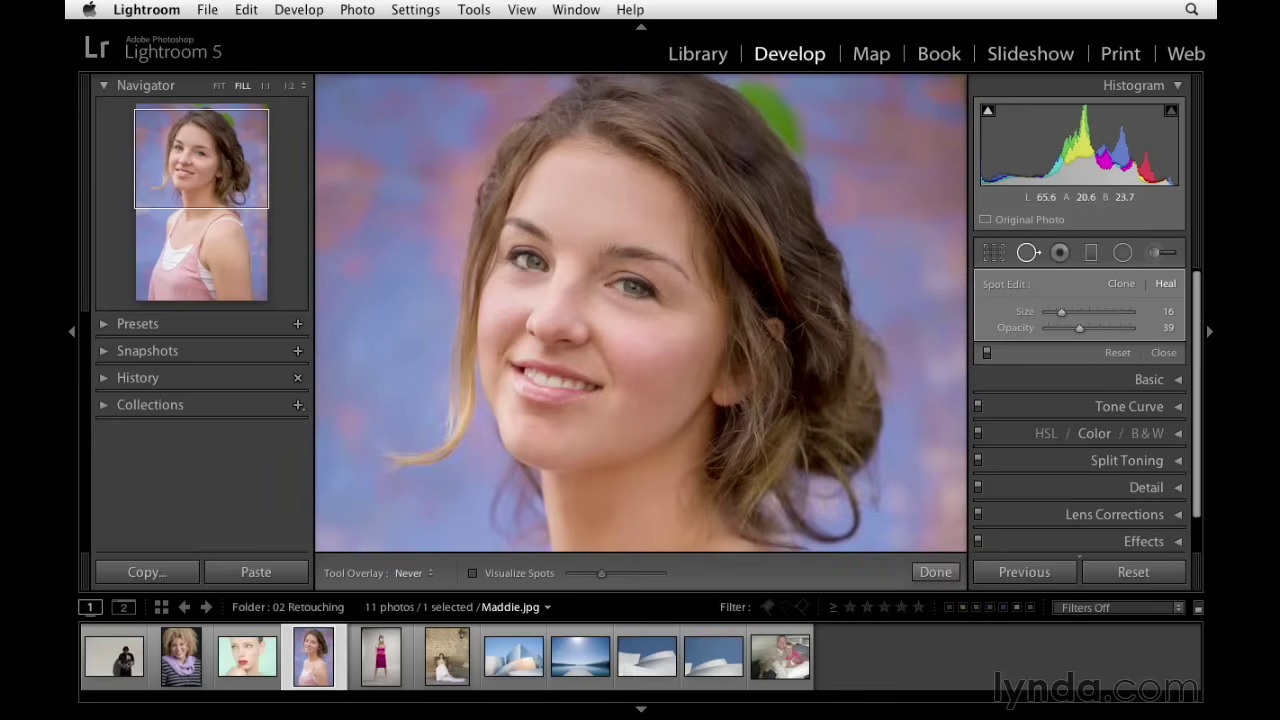
pyautogui.press('\\')
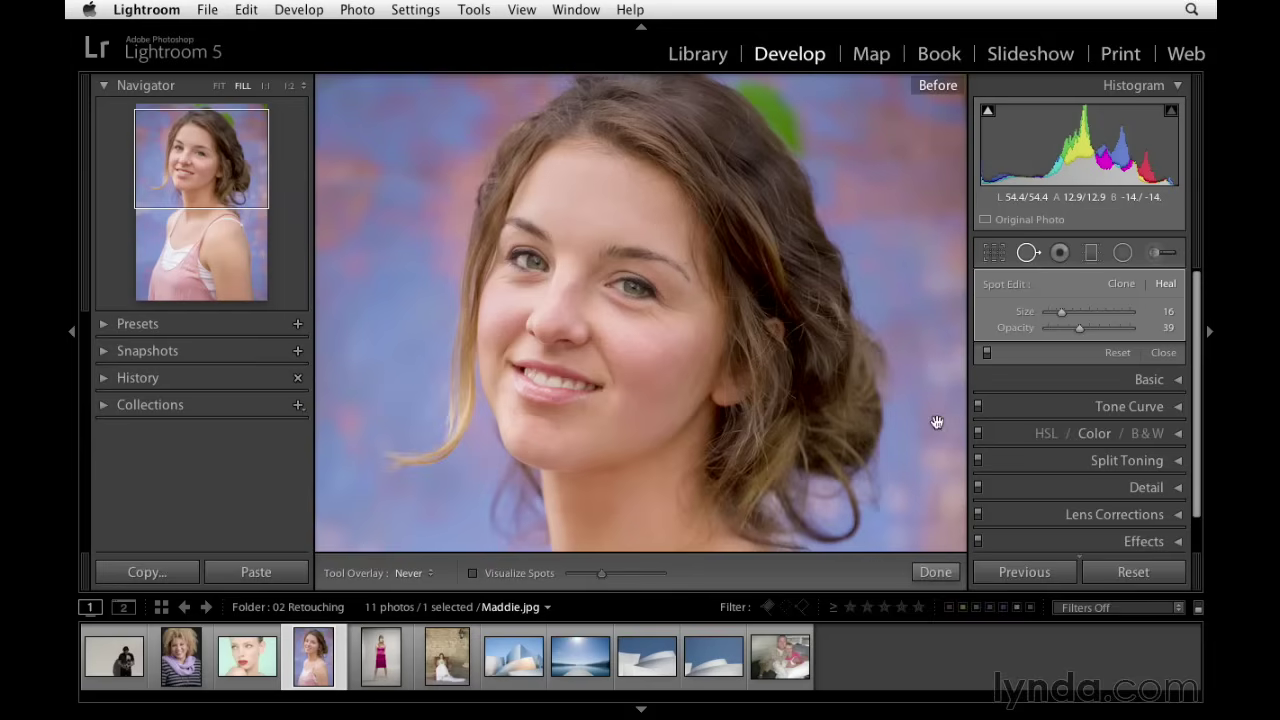
pyautogui.press('\\')
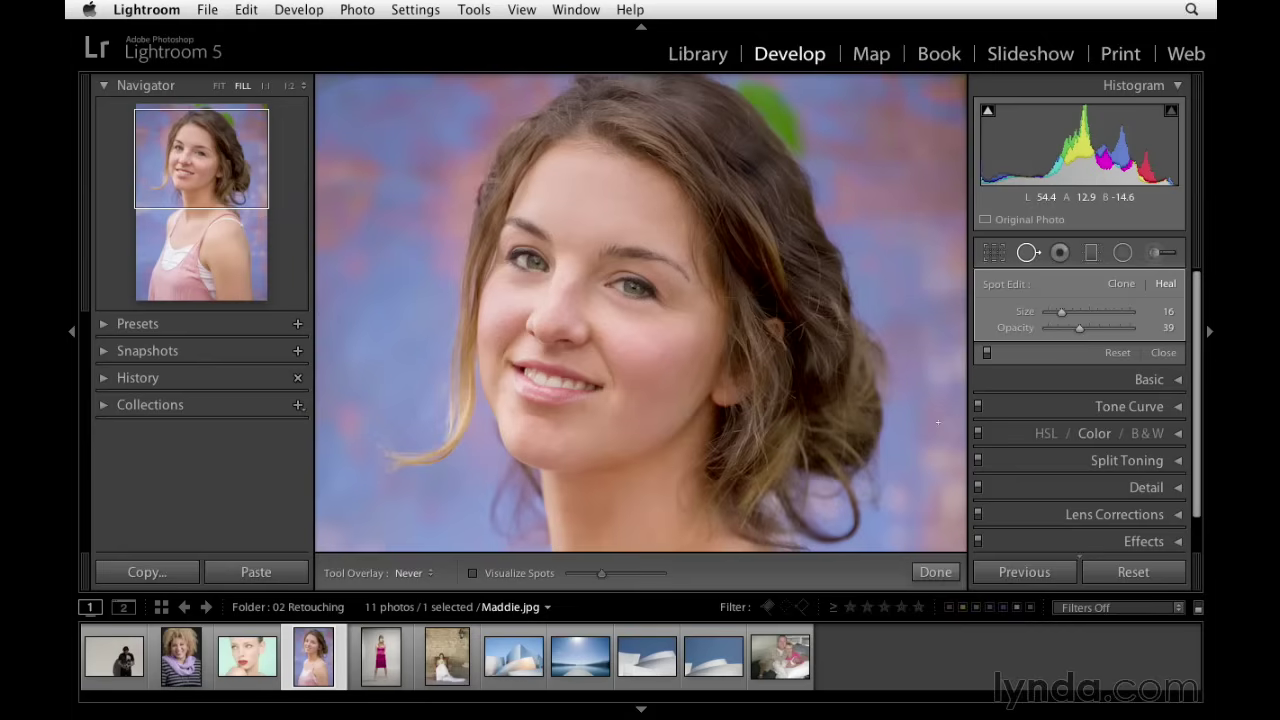
pyautogui.click(418, 573)
# - Show all heal spot overlays and set the cheek heal spot's opacity to 68
pyautogui.click(429, 541)
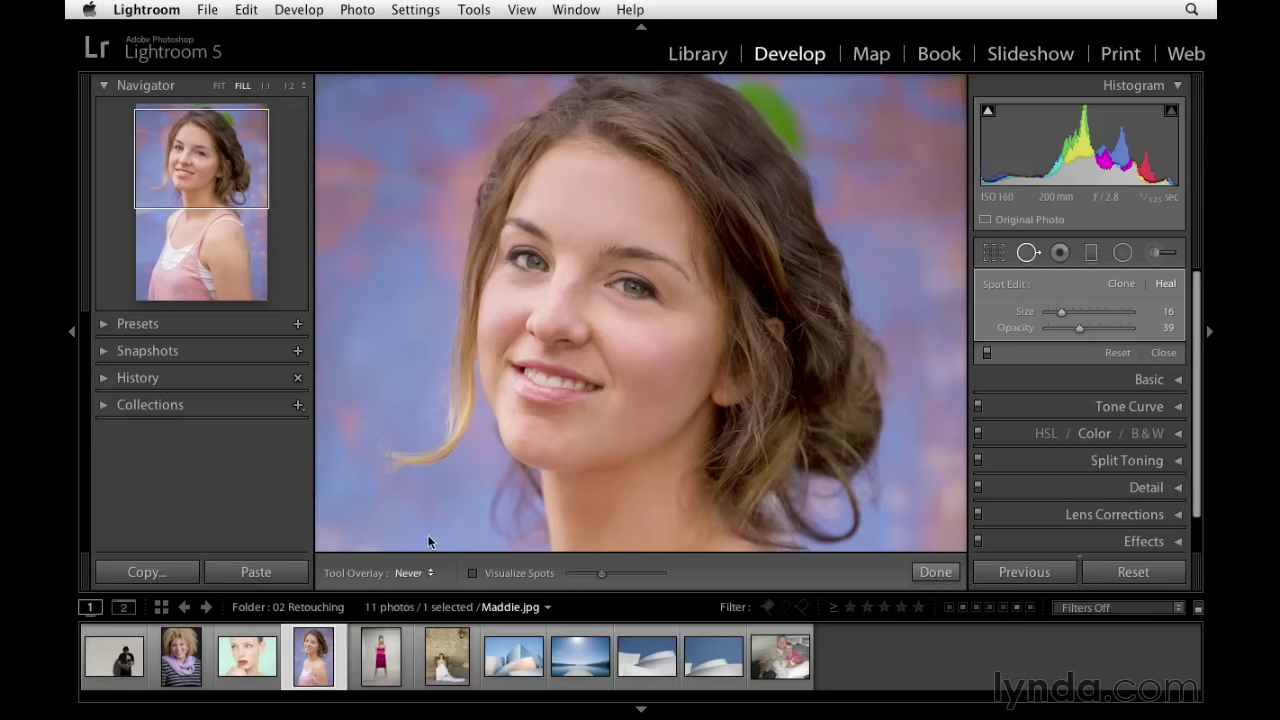
pyautogui.click(628, 309)
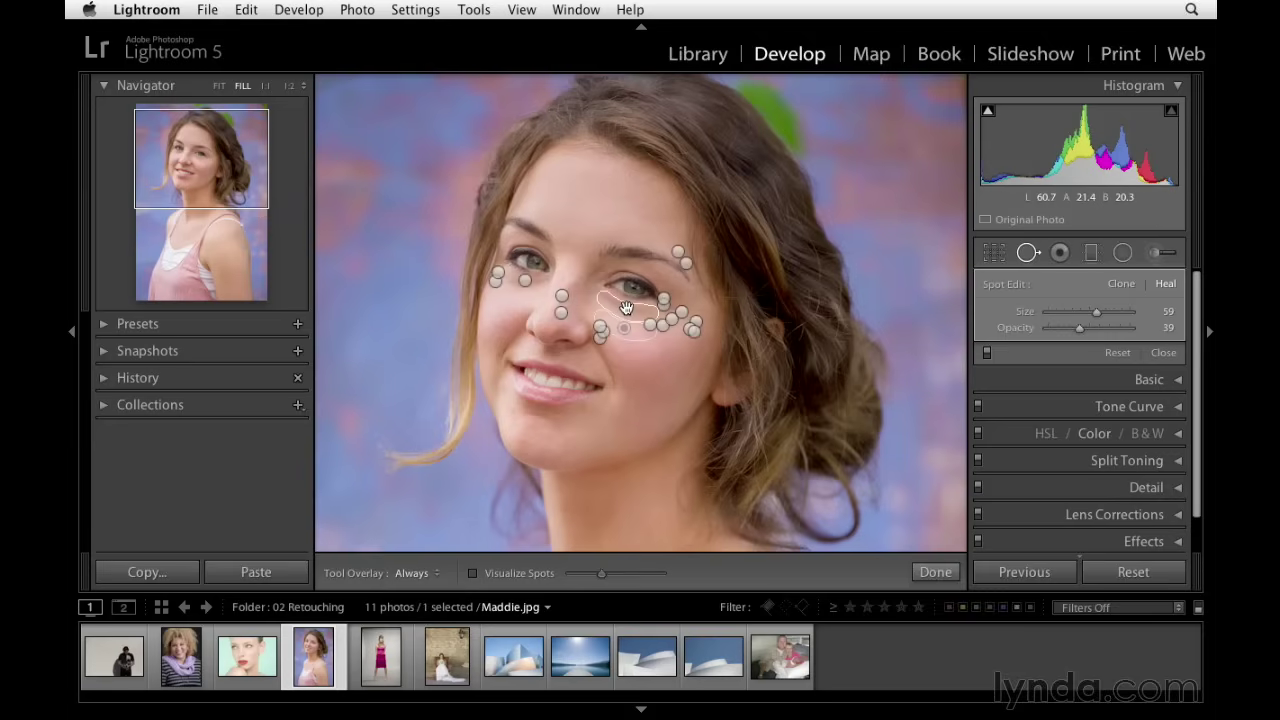
pyautogui.moveTo(1081, 328); pyautogui.dragTo(1126, 333)
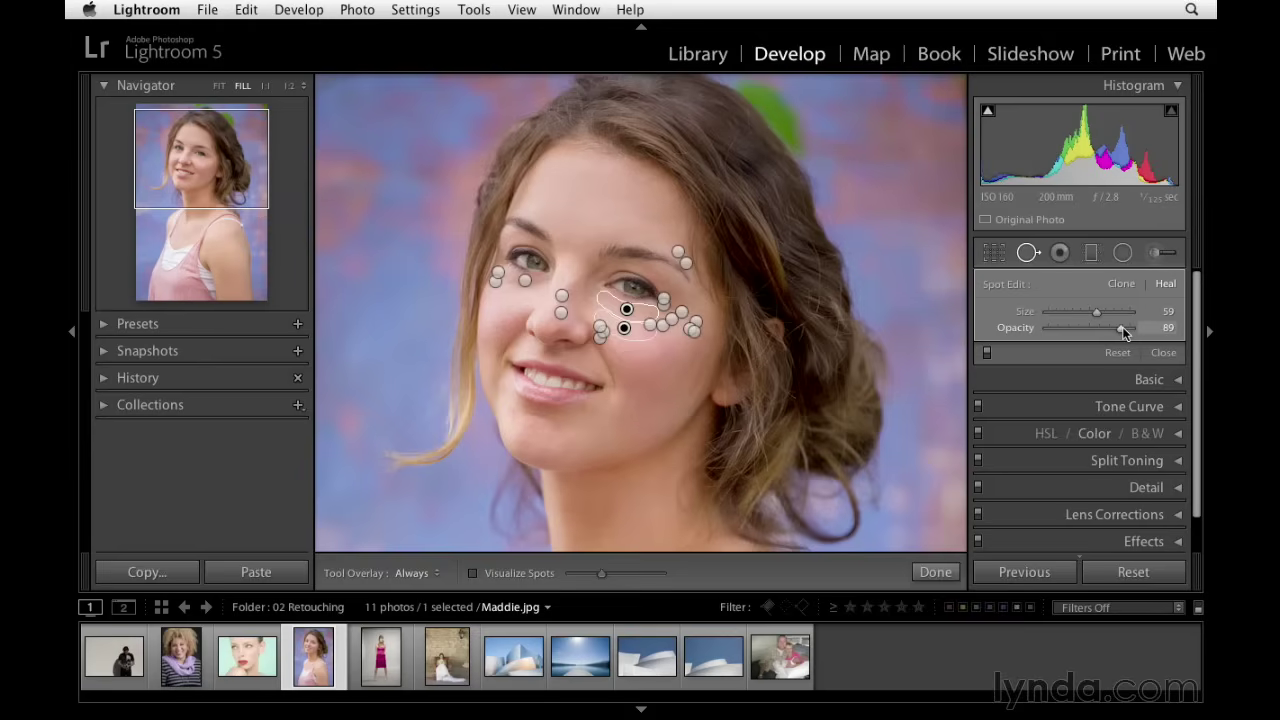
pyautogui.moveTo(1119, 328); pyautogui.dragTo(1105, 328)
# - Set the heal spot near the left eye to 57 opacity, then hide the overlays
pyautogui.click(525, 280)
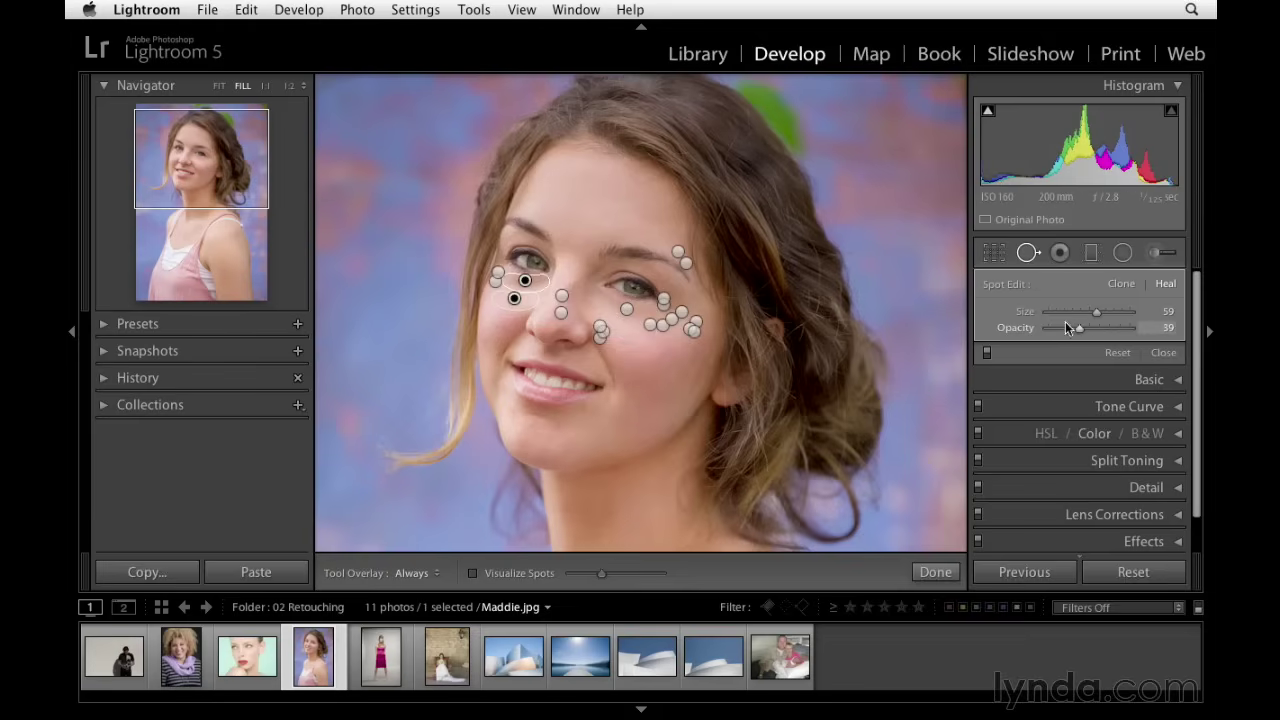
pyautogui.moveTo(1079, 327); pyautogui.dragTo(1089, 327)
pyautogui.moveTo(1093, 324); pyautogui.dragTo(1095, 325)
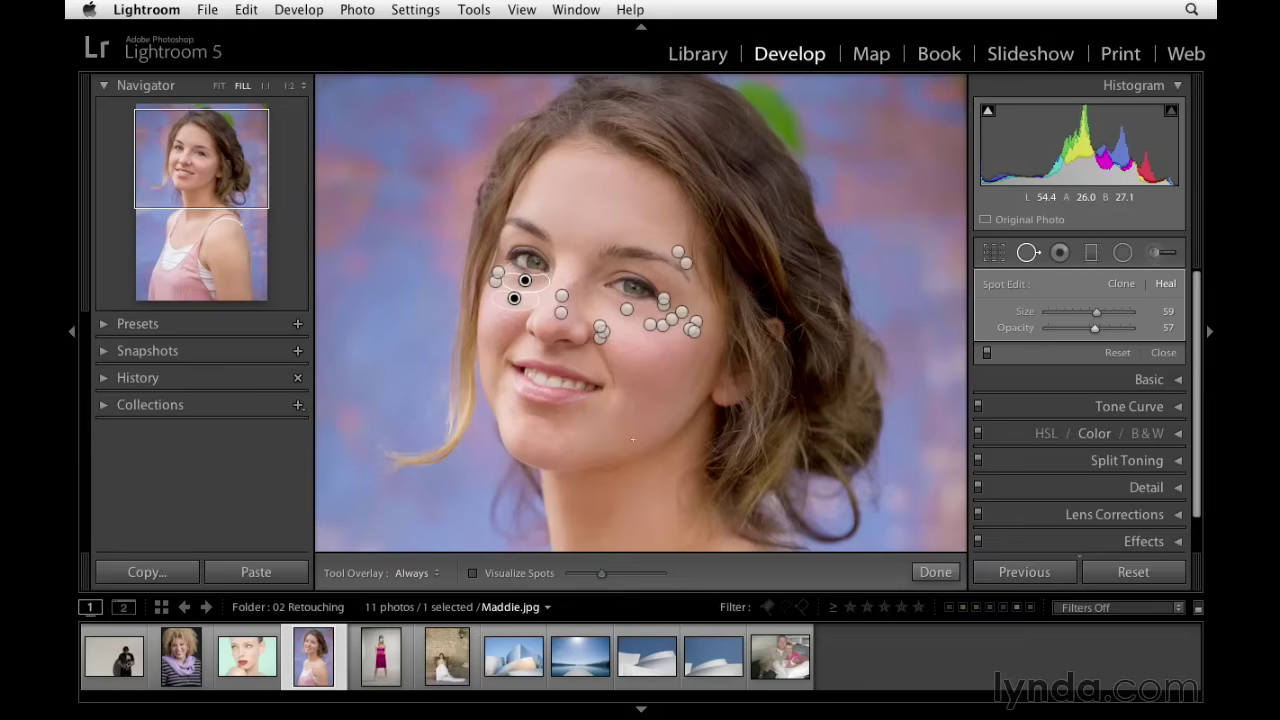
pyautogui.press('h')
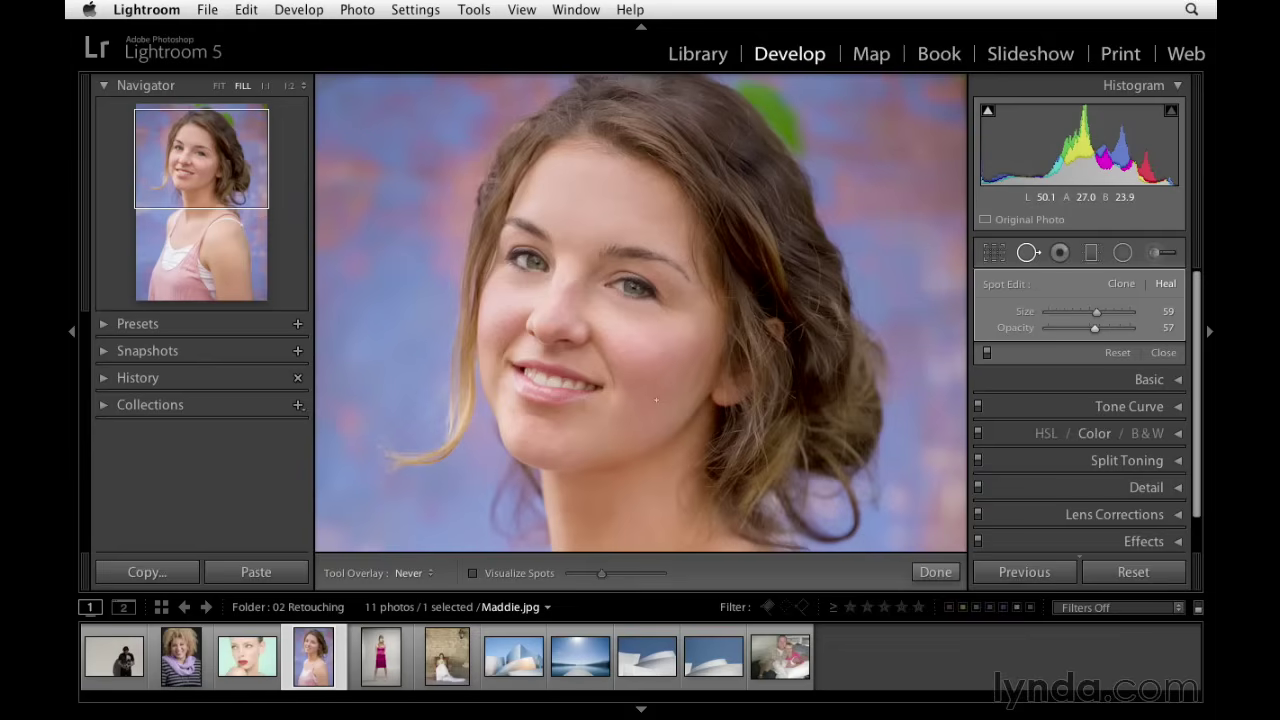
# - Compare Before and After, zoom the face to 1:1, and show the unretouched Before image
pyautogui.press('\\')
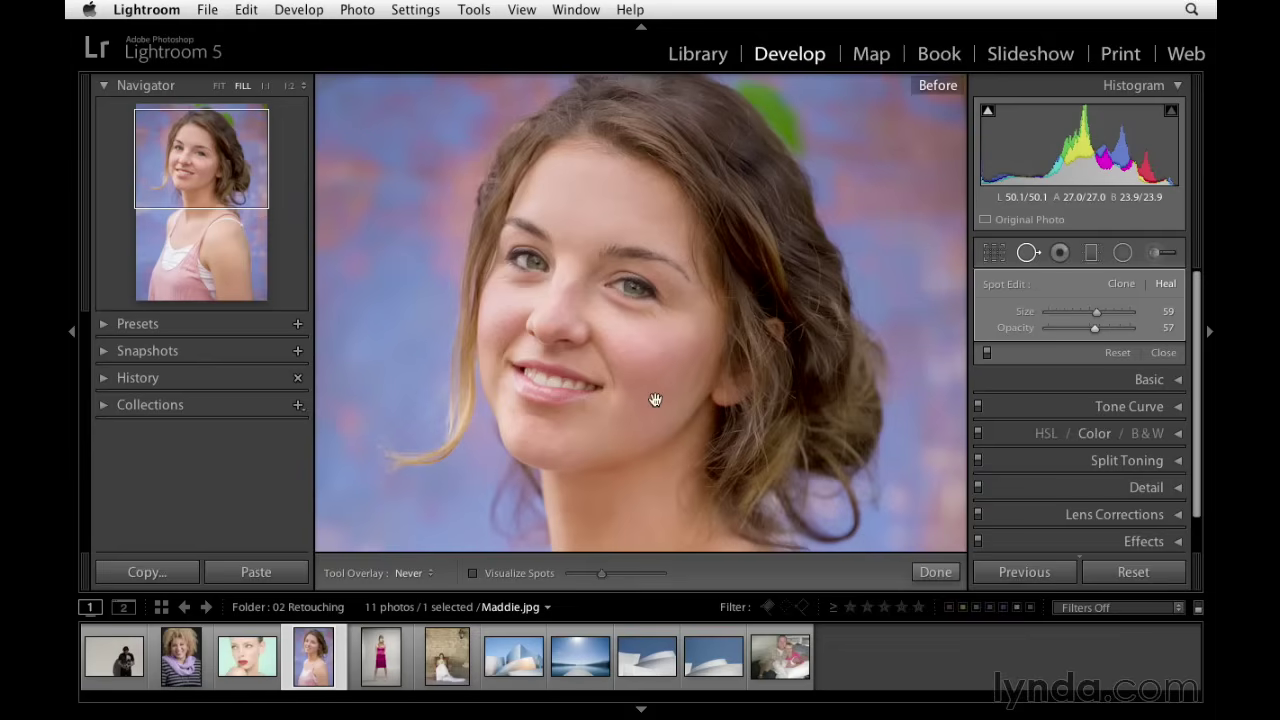
pyautogui.press('\\')
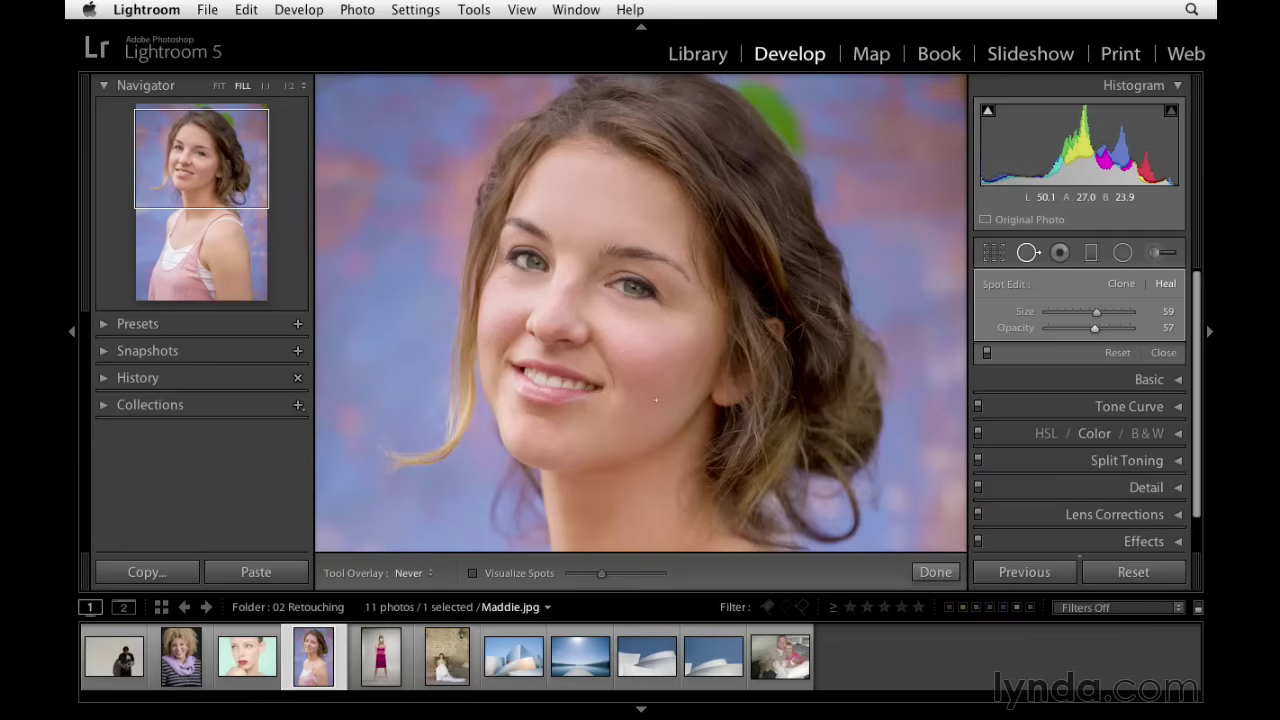
pyautogui.click(268, 86)
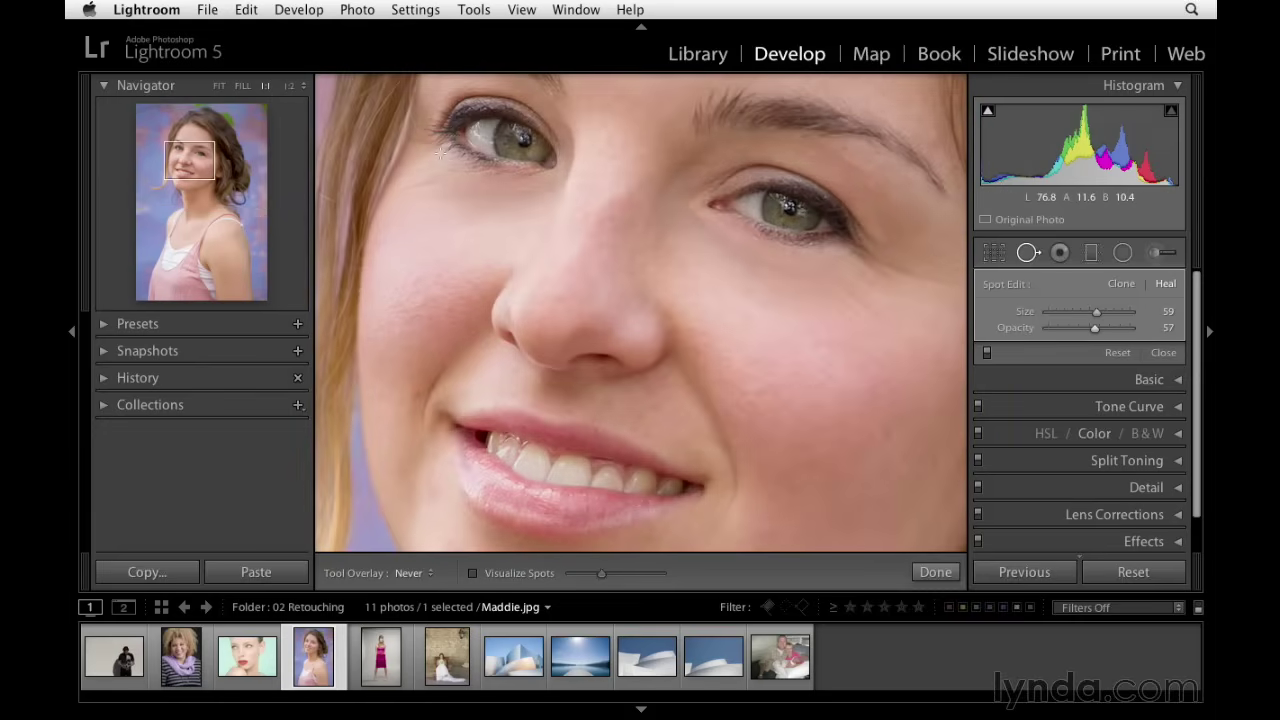
pyautogui.press('\\')
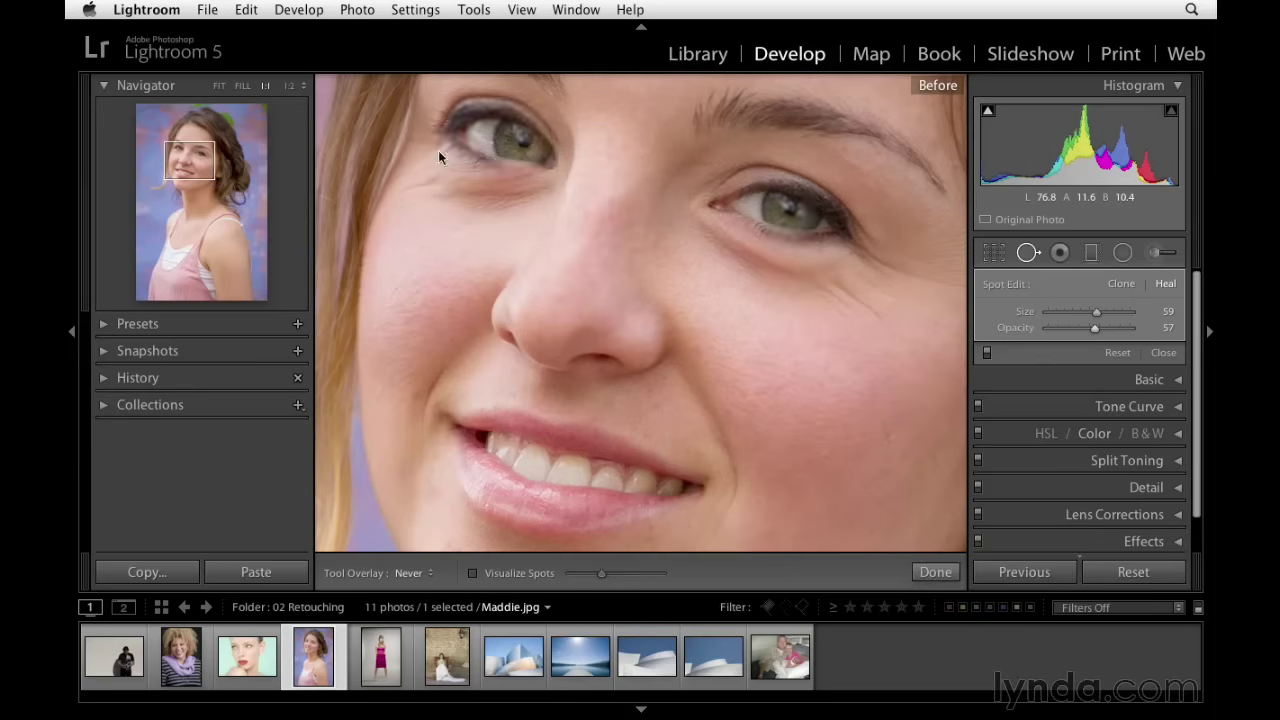